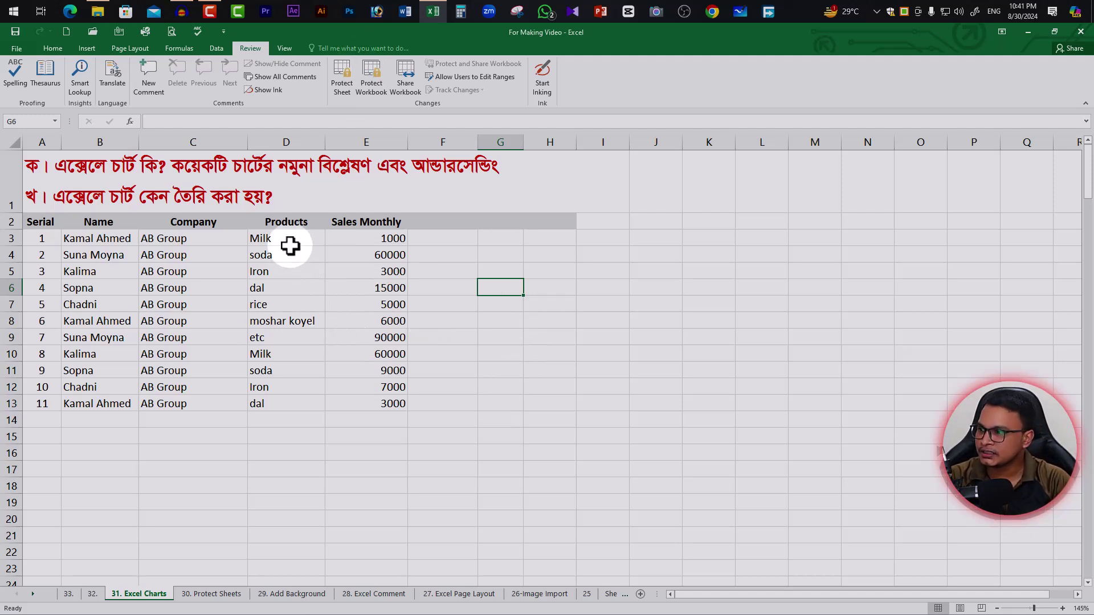
Select D3:E13, the product names and monthly sales, as the chart data
left_click_drag(288, 238, 355, 240)
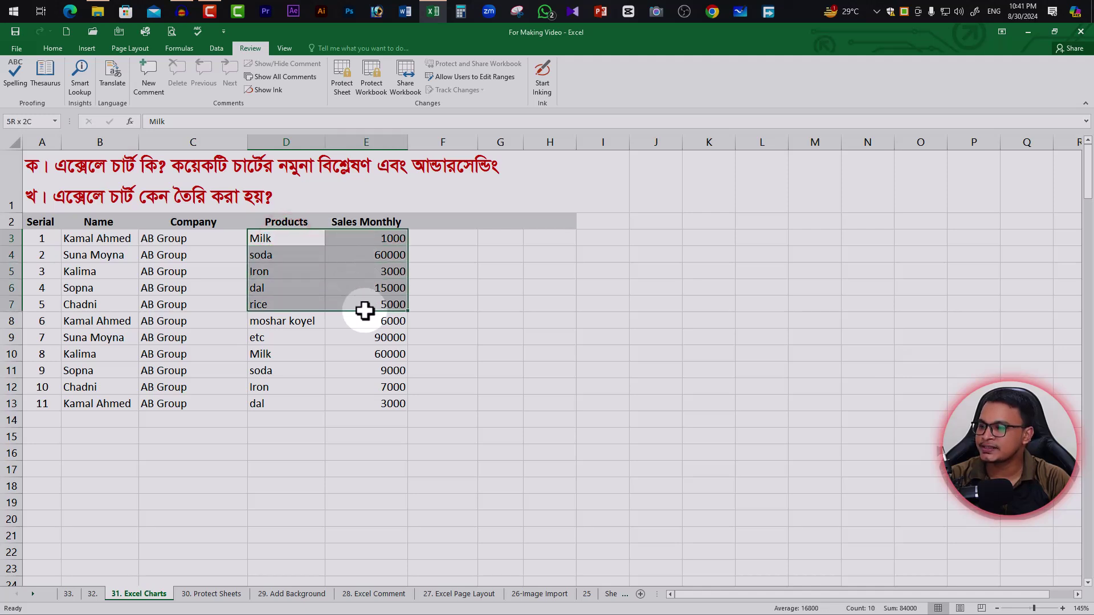
left_click_drag(355, 240, 378, 377)
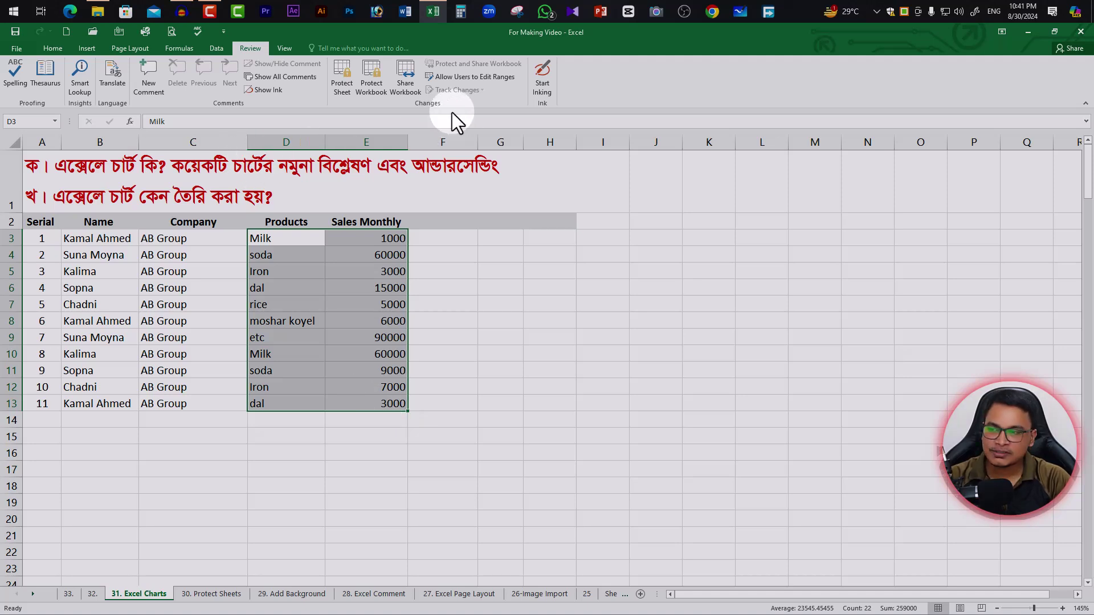
left_click(82, 46)
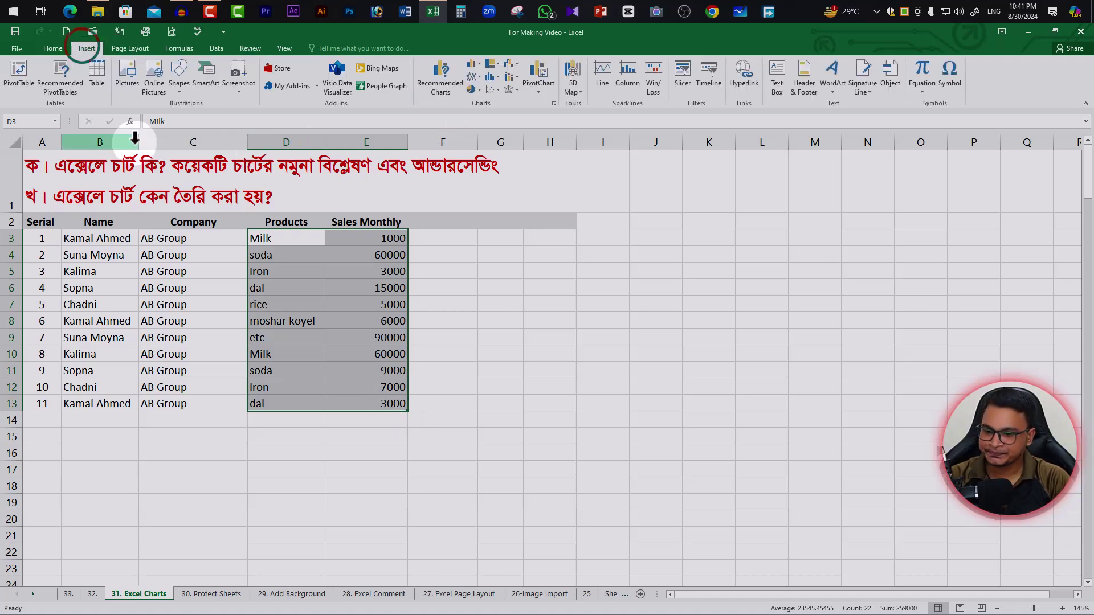
Insert the recommended Clustered Column chart of D3:E13 and position it right of the table
left_click(442, 106)
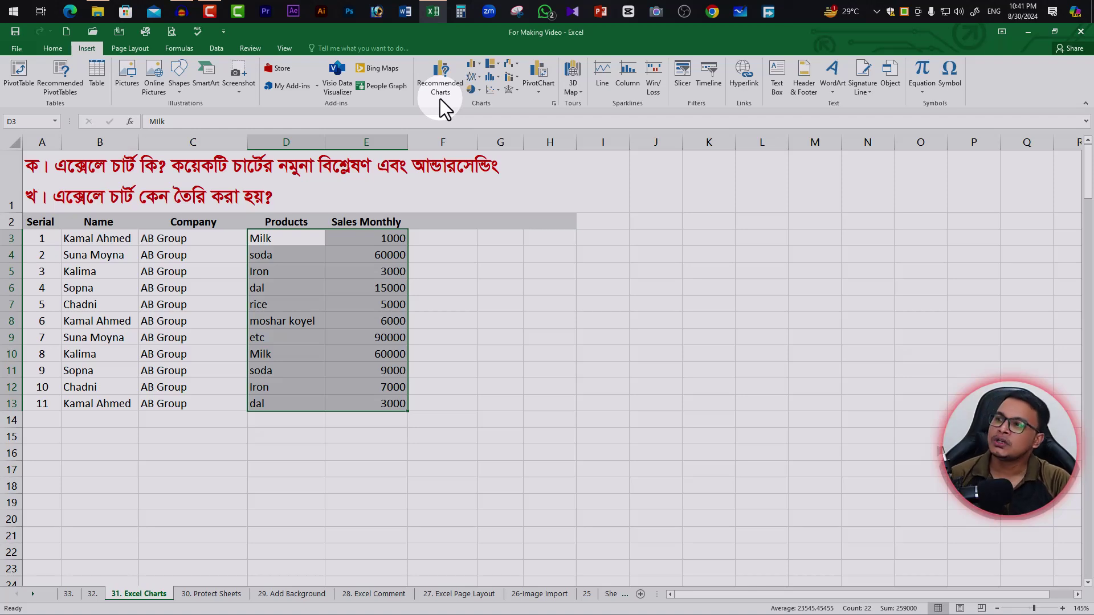
left_click(443, 81)
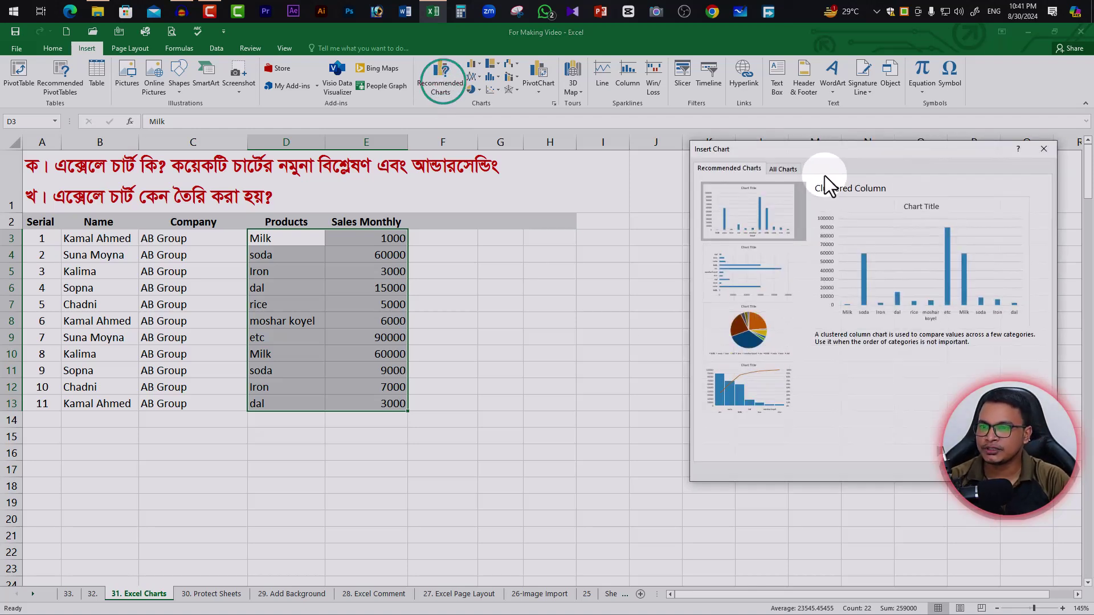
left_click_drag(862, 150, 820, 144)
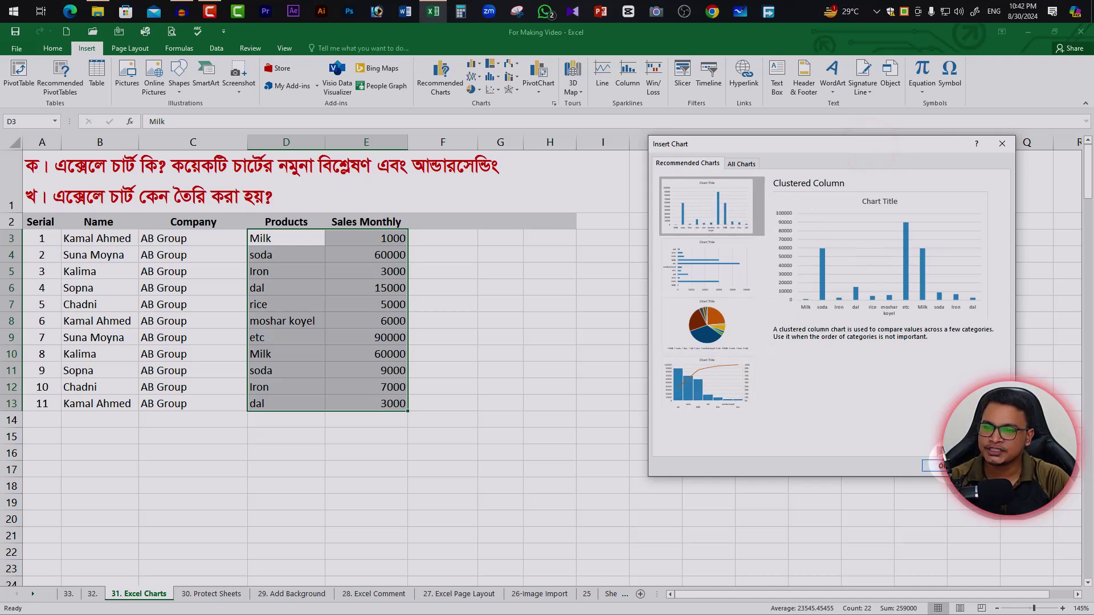
left_click(938, 466)
left_click_drag(639, 258, 712, 215)
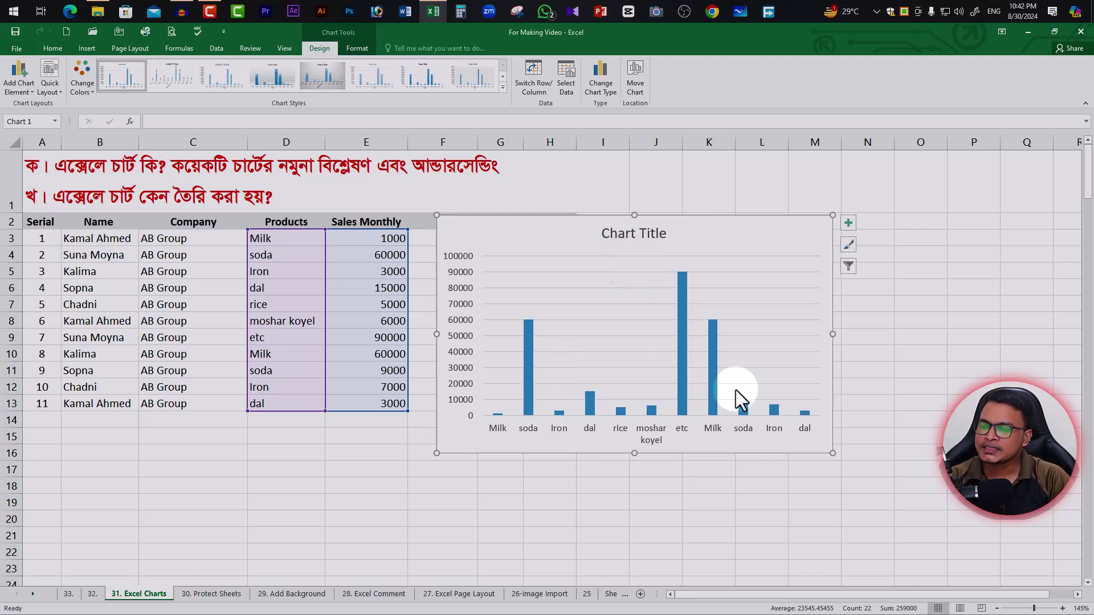
left_click_drag(732, 232, 774, 232)
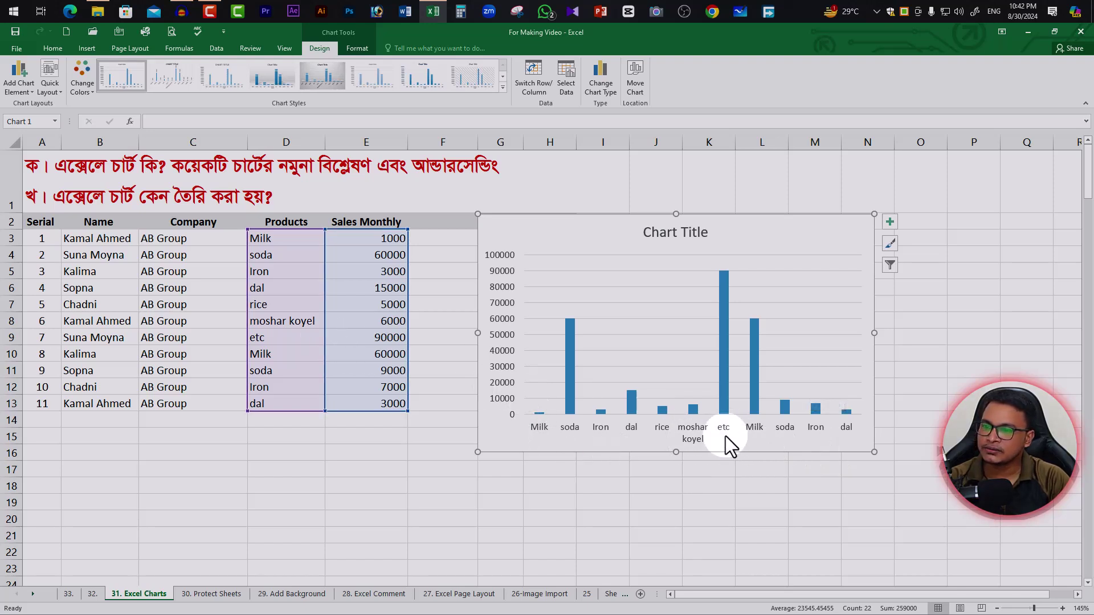
Replace 'etc' in cell D9 with the product name Patato
left_click(277, 342)
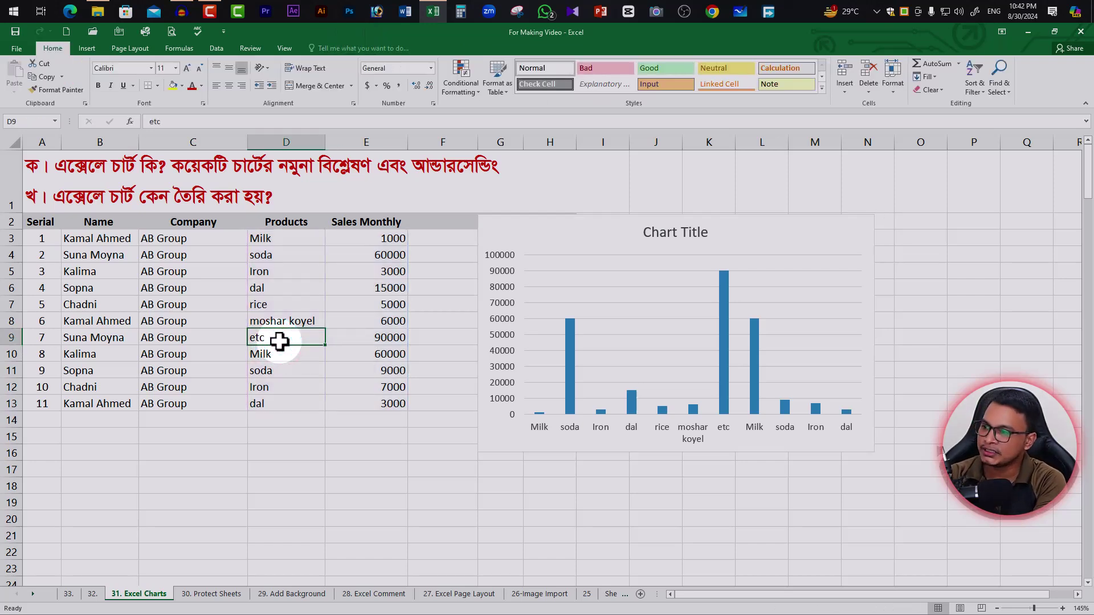
double_click(279, 341)
type("চ")
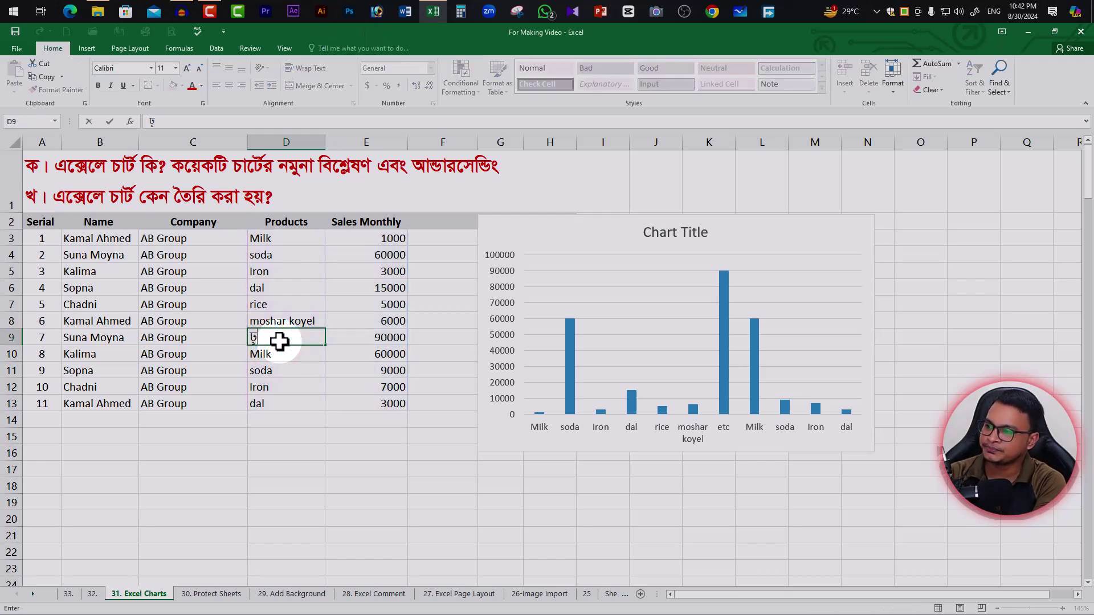
key("BackSpace")
key("BackSpace")
key("BackSpace")
key("BackSpace")
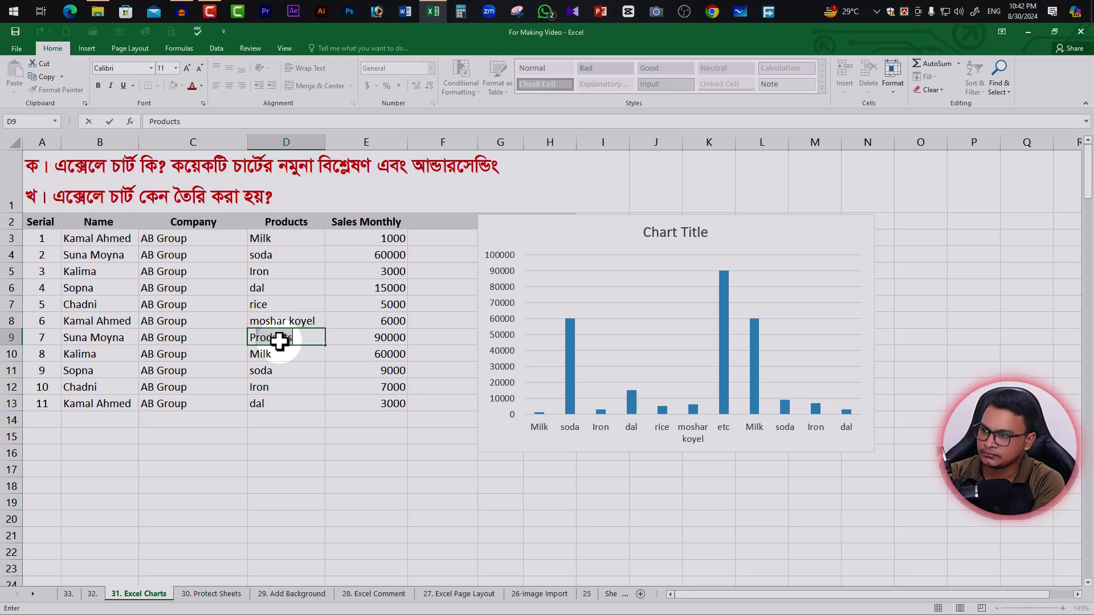
type("Pato")
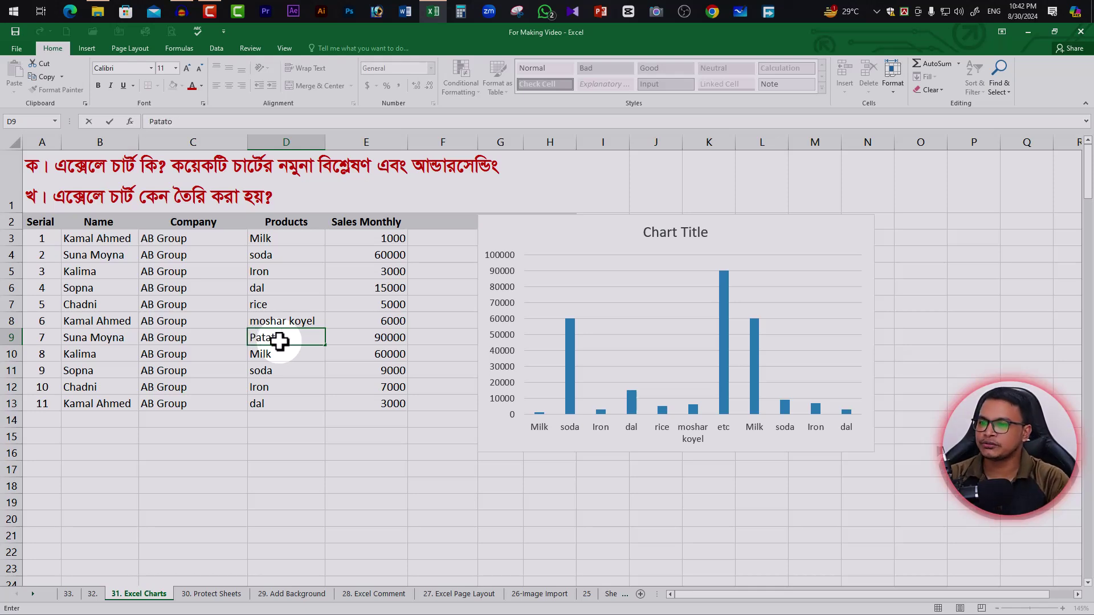
type("o")
left_click(433, 434)
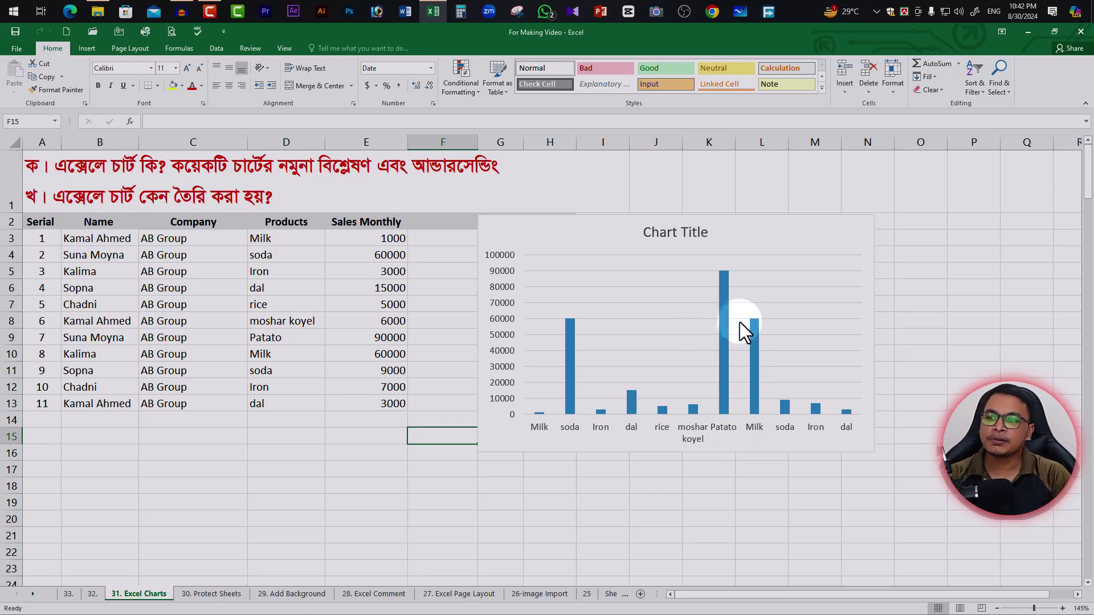
left_click(832, 228)
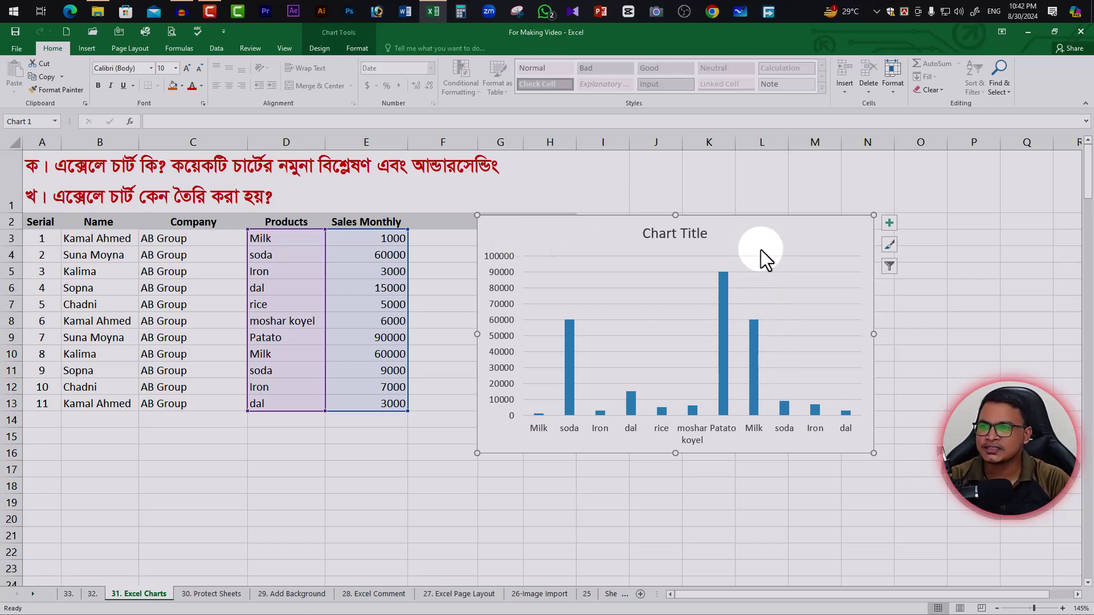
Replace the placeholder 'Chart Title' with 'Monthly Sales Report'
left_click(686, 235)
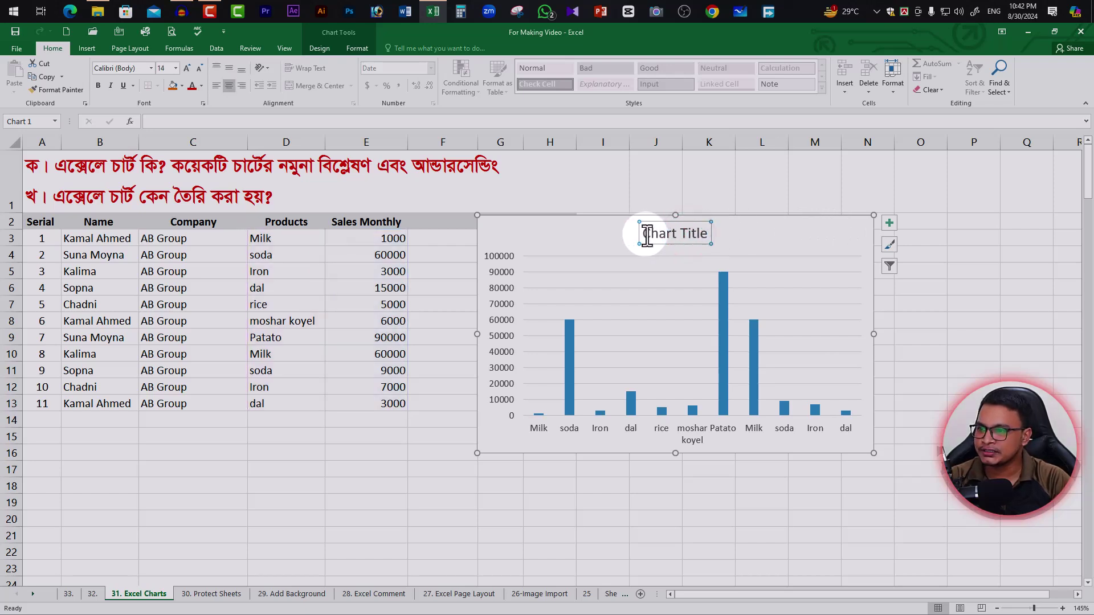
left_click_drag(643, 233, 705, 230)
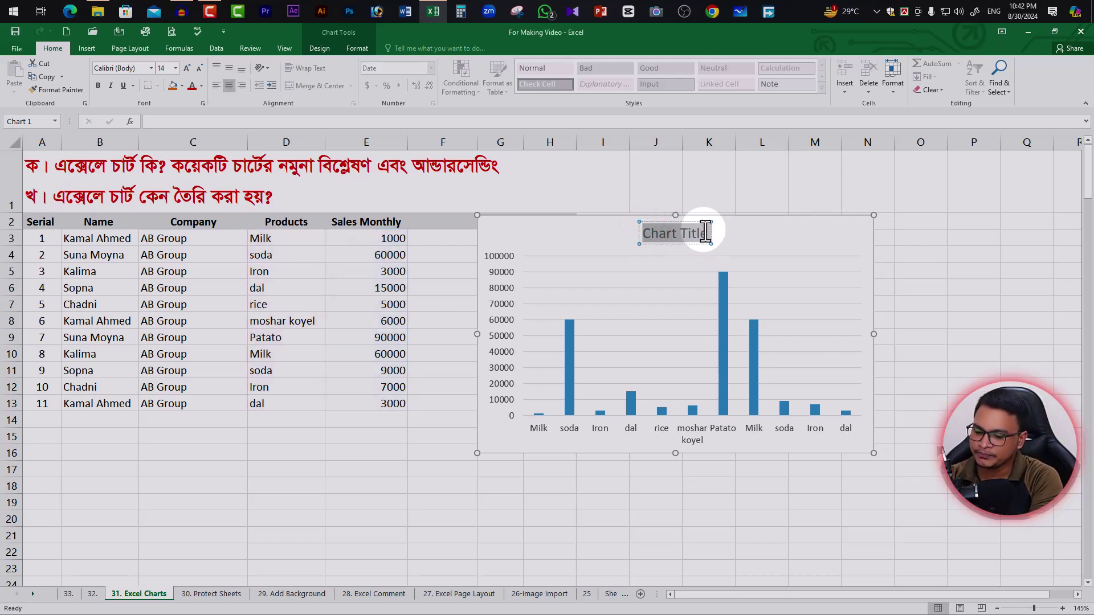
type("Monthly")
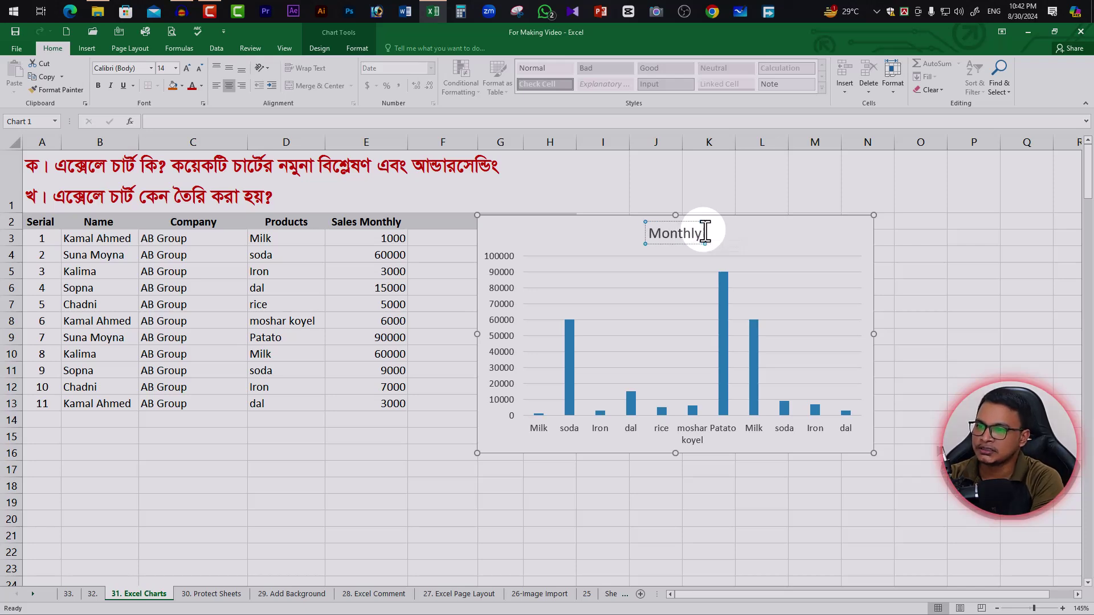
type(" Sales Rep")
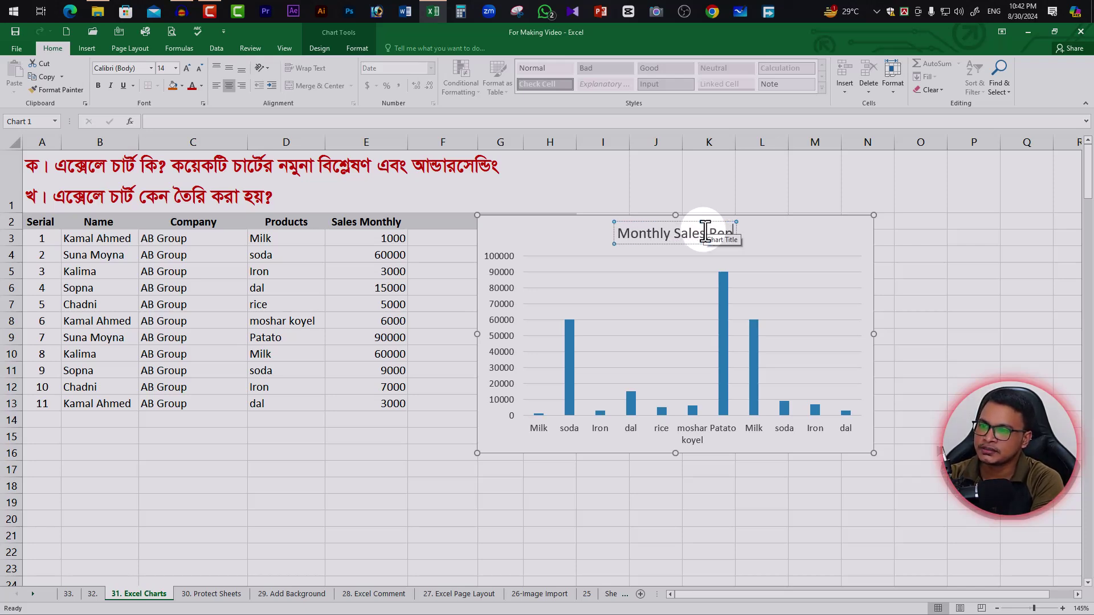
type("ort")
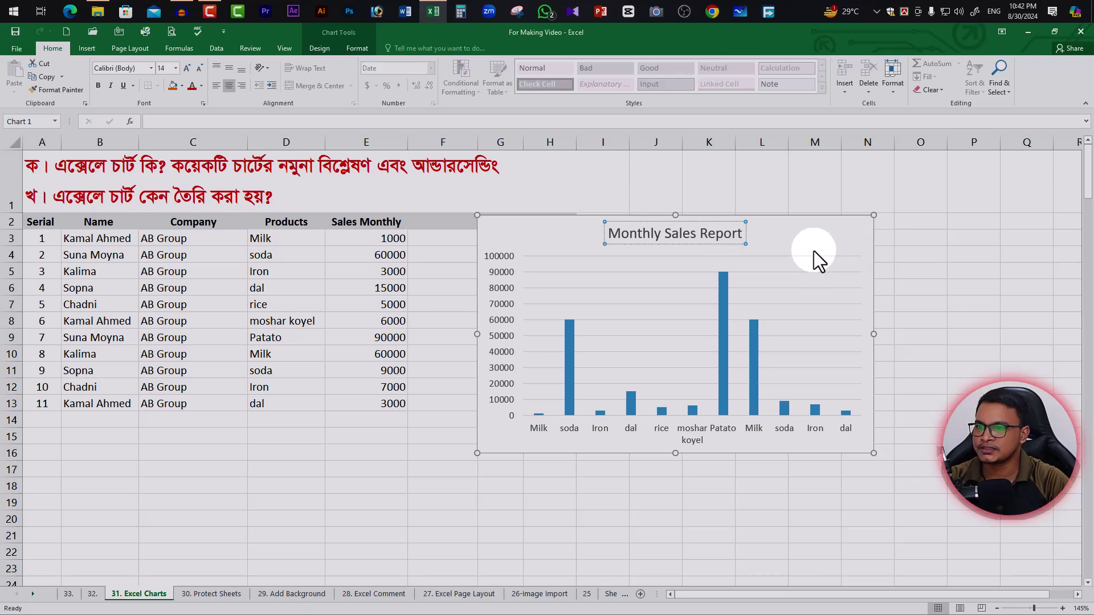
left_click(771, 269)
left_click(771, 269)
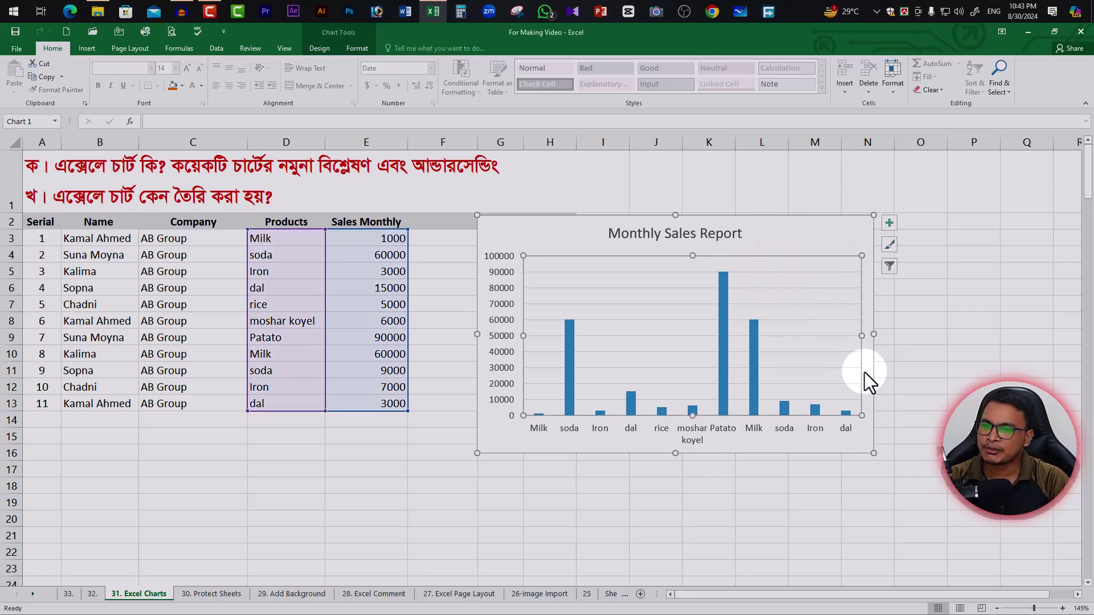
left_click(820, 238)
left_click(943, 199)
left_click(820, 229)
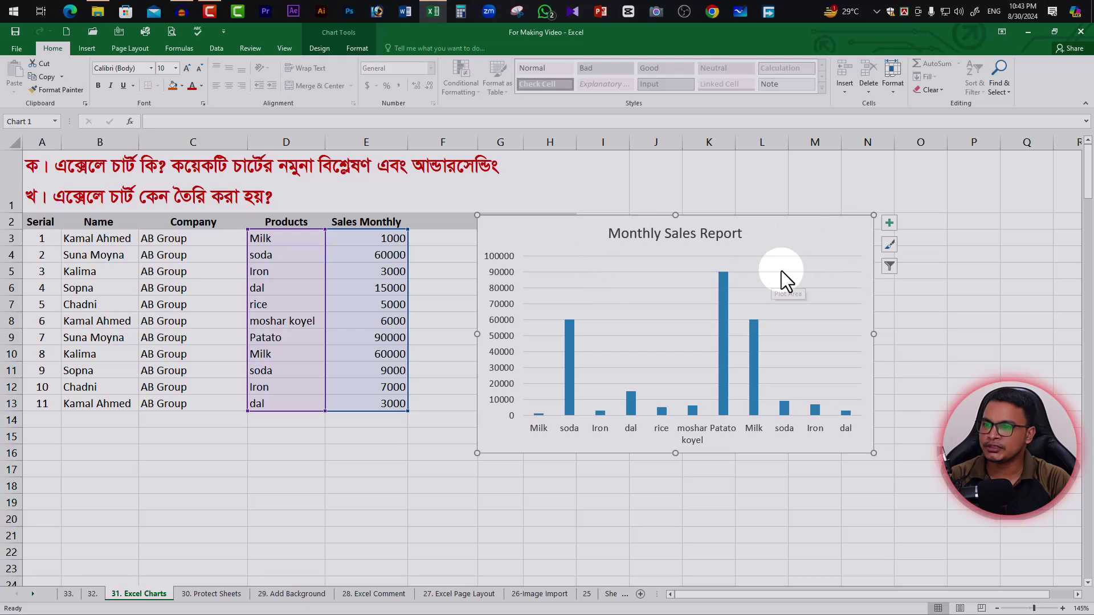
Apply the dark preset from the Chart Styles gallery to the column chart
double_click(855, 228)
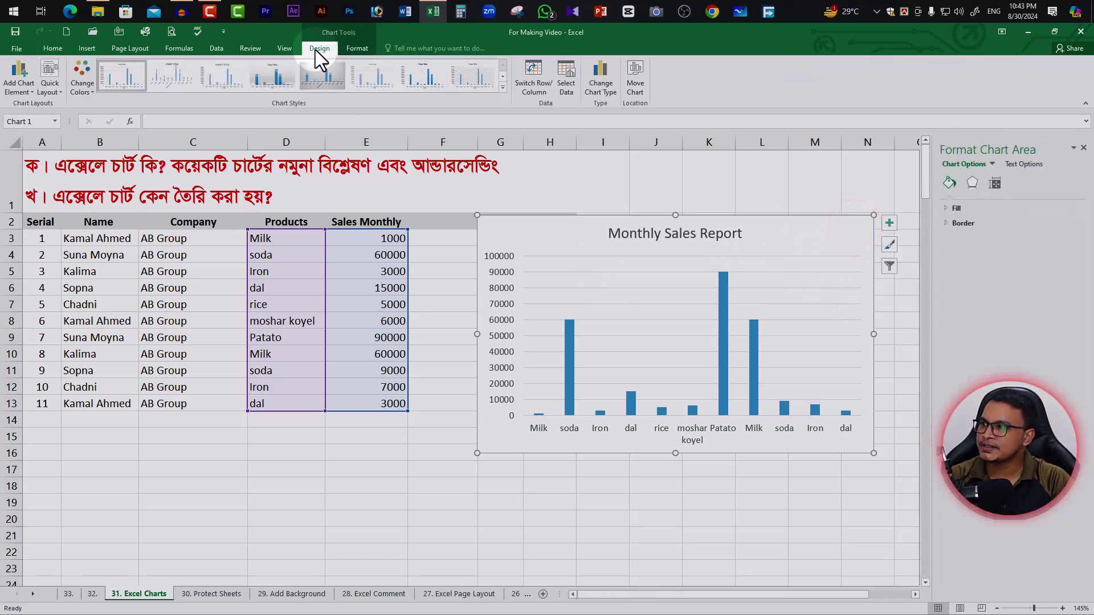
left_click(732, 281)
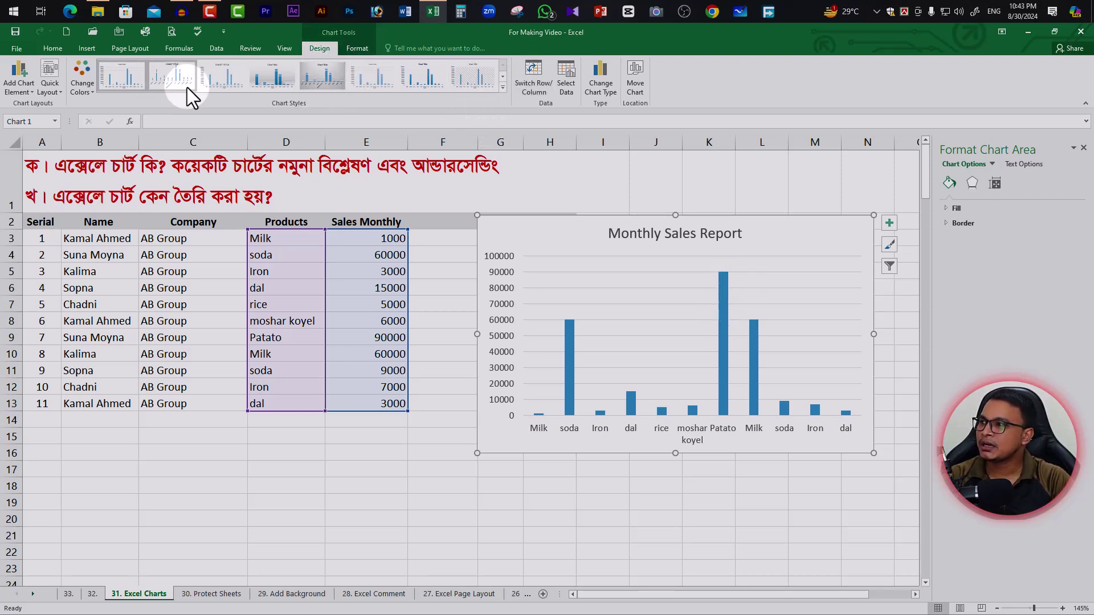
left_click(503, 89)
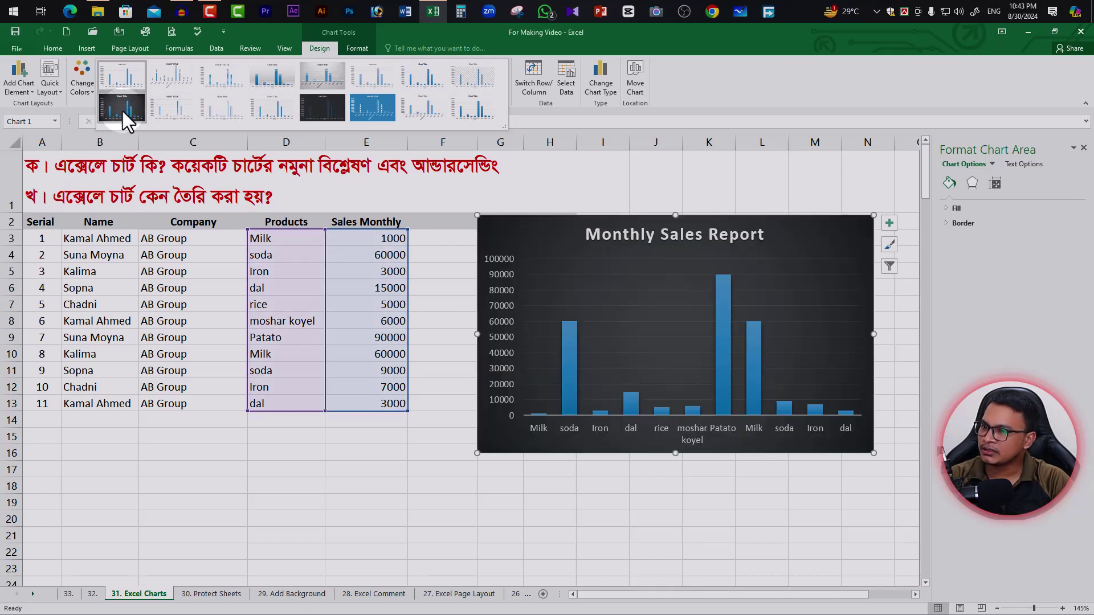
left_click(122, 111)
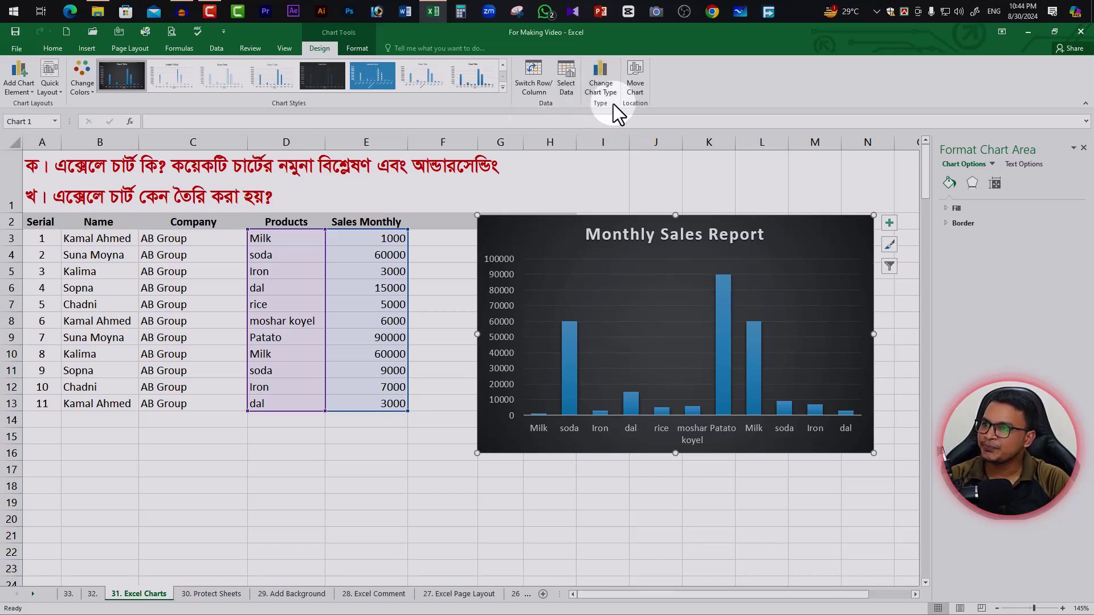
Change the column chart's type to Line
left_click(641, 88)
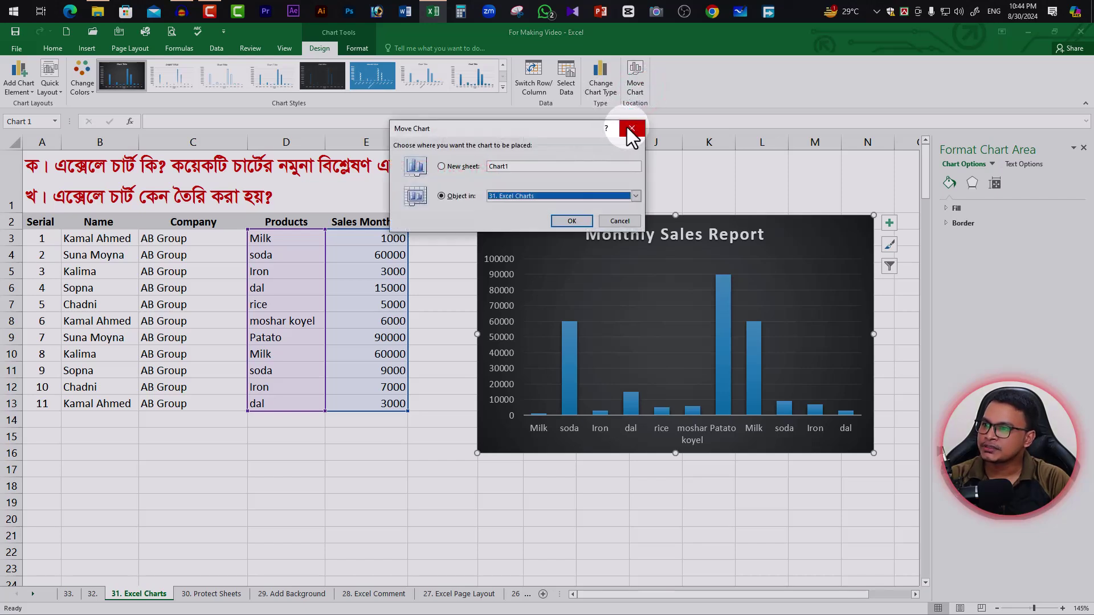
left_click(630, 127)
left_click(602, 92)
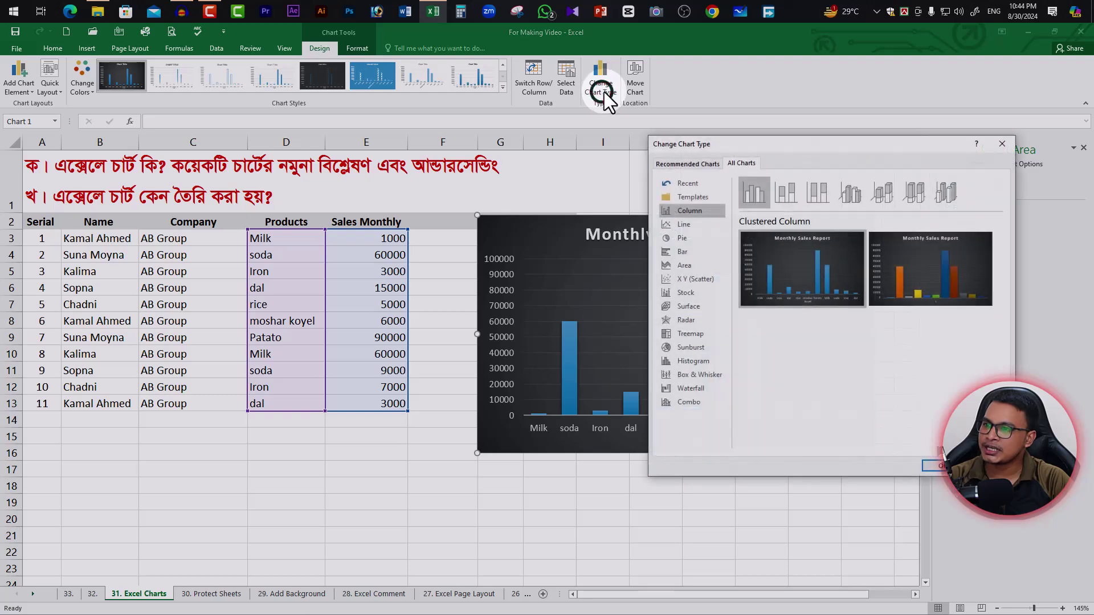
left_click_drag(847, 150, 274, 122)
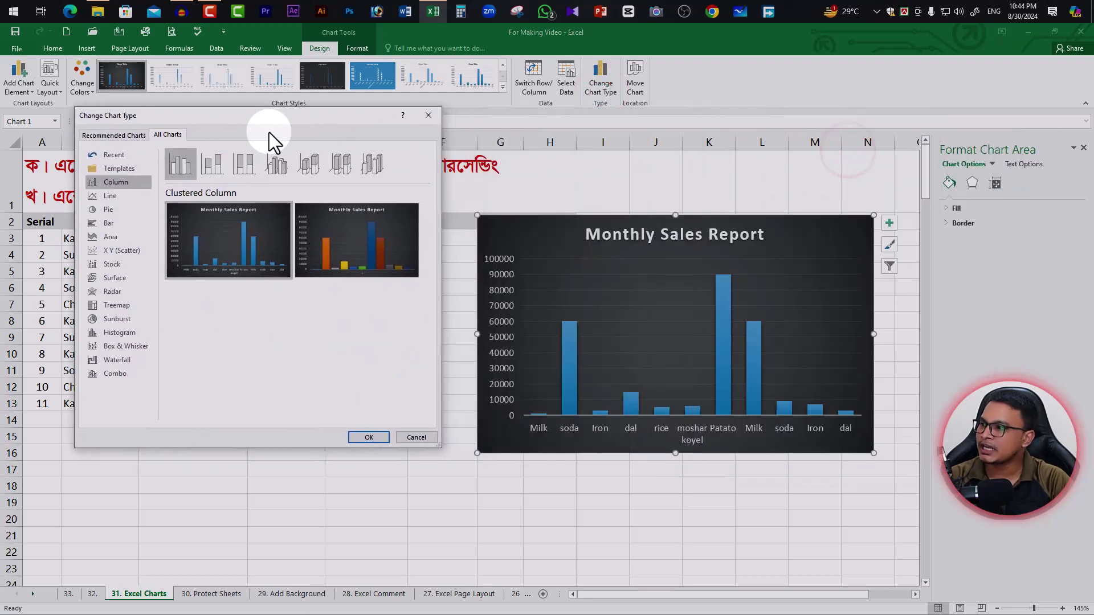
left_click(109, 195)
mouse_move(228, 240)
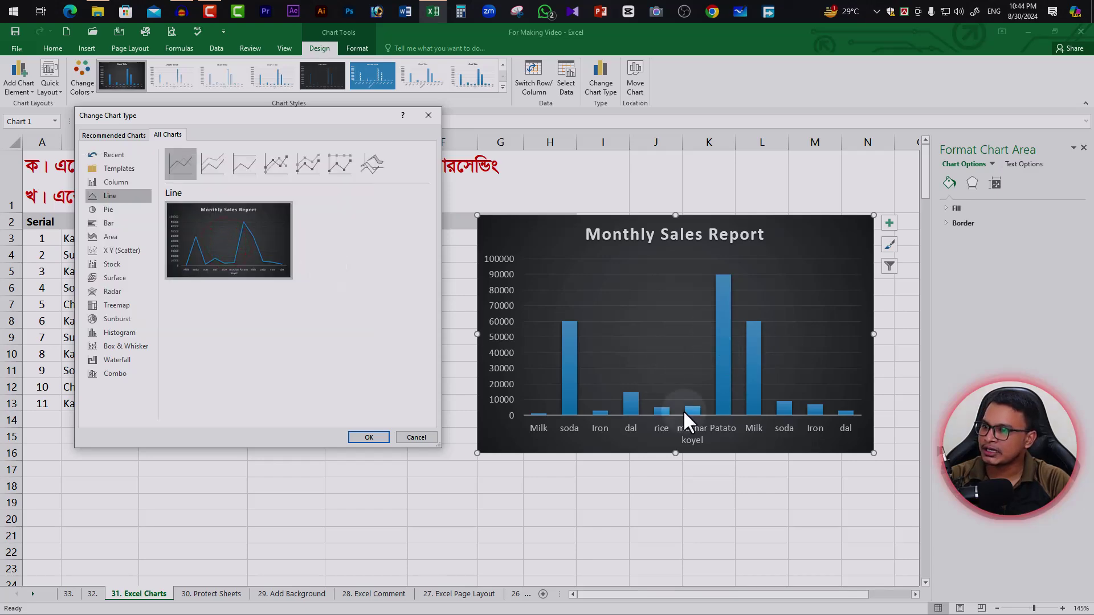
left_click(372, 438)
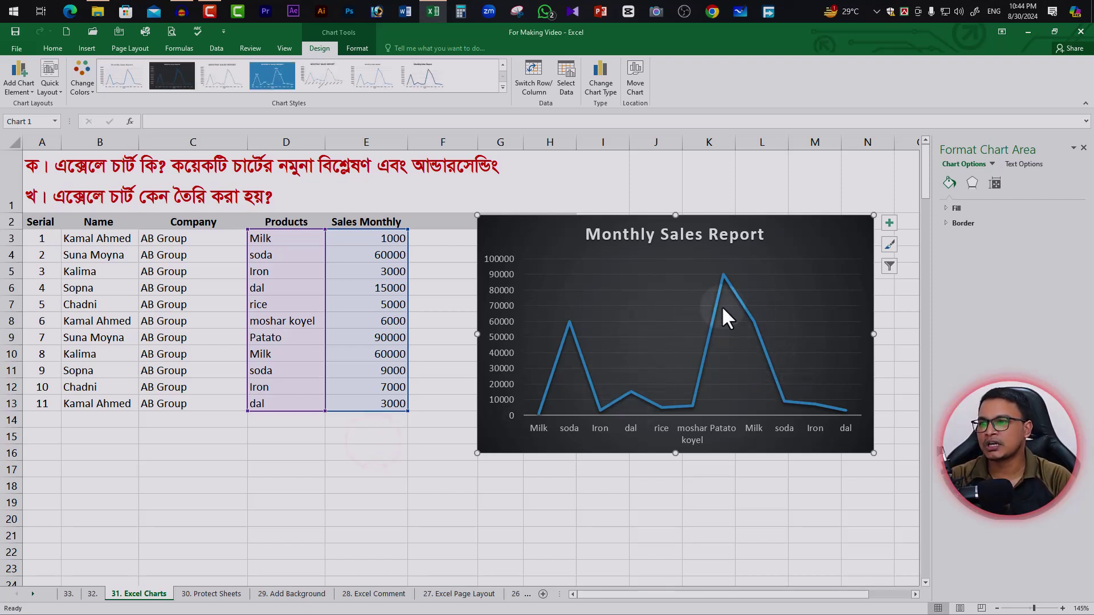
Convert the line chart into a plain Pie chart
left_click(601, 89)
left_click(108, 209)
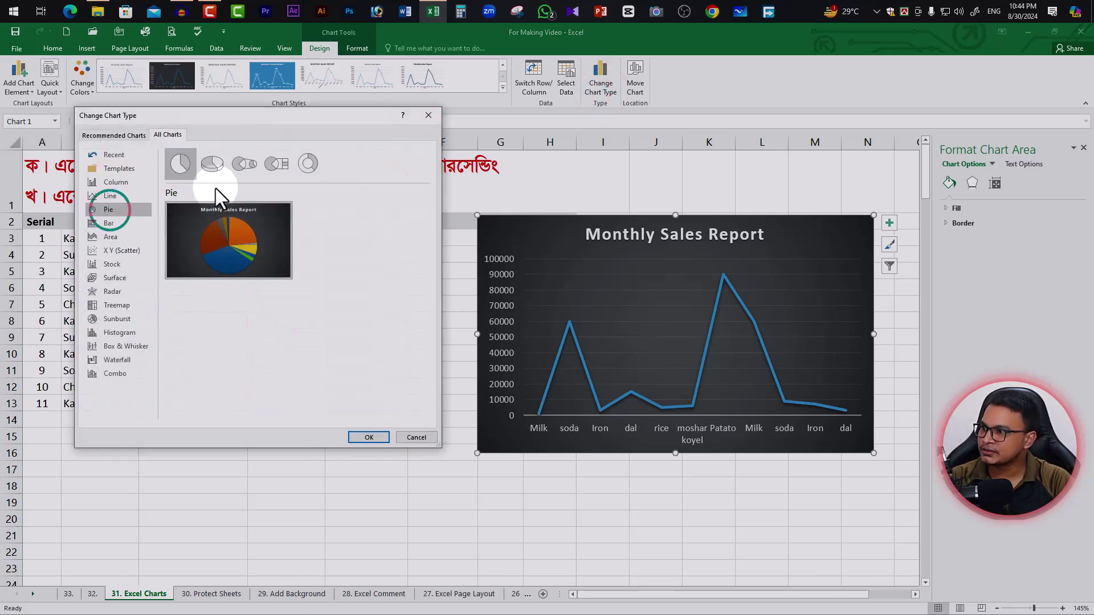
mouse_move(228, 241)
left_click(364, 433)
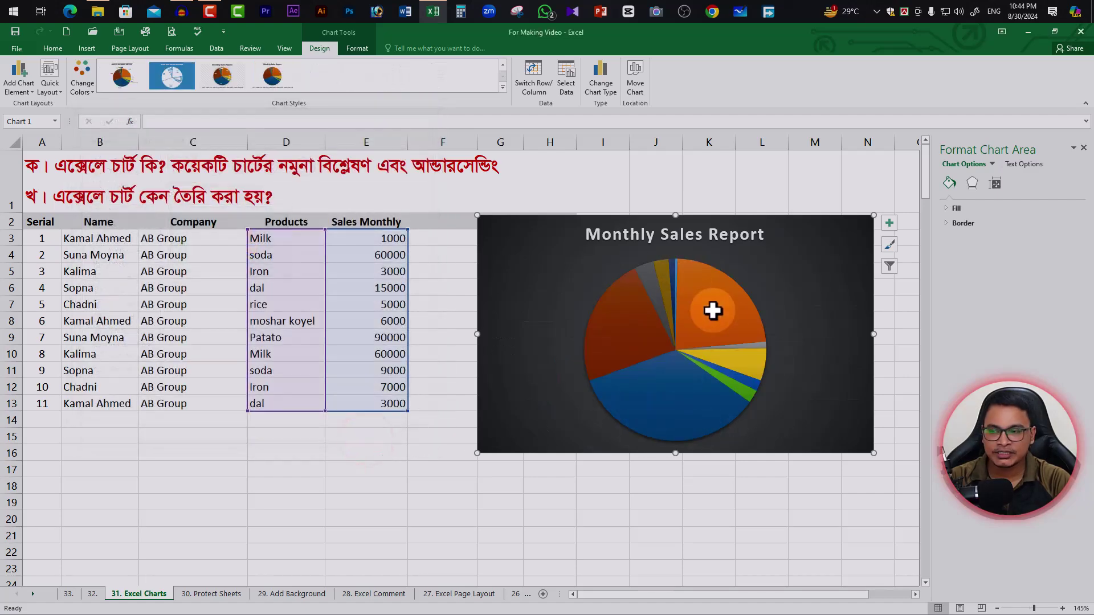
Switch the pie to the Pie of Pie subtype
left_click(607, 91)
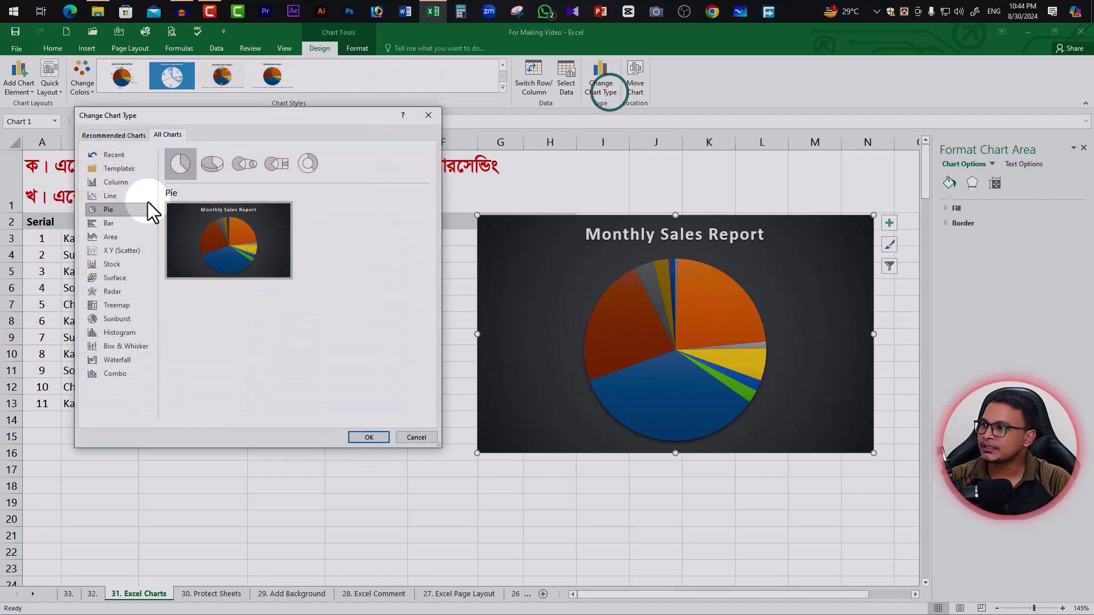
left_click(247, 163)
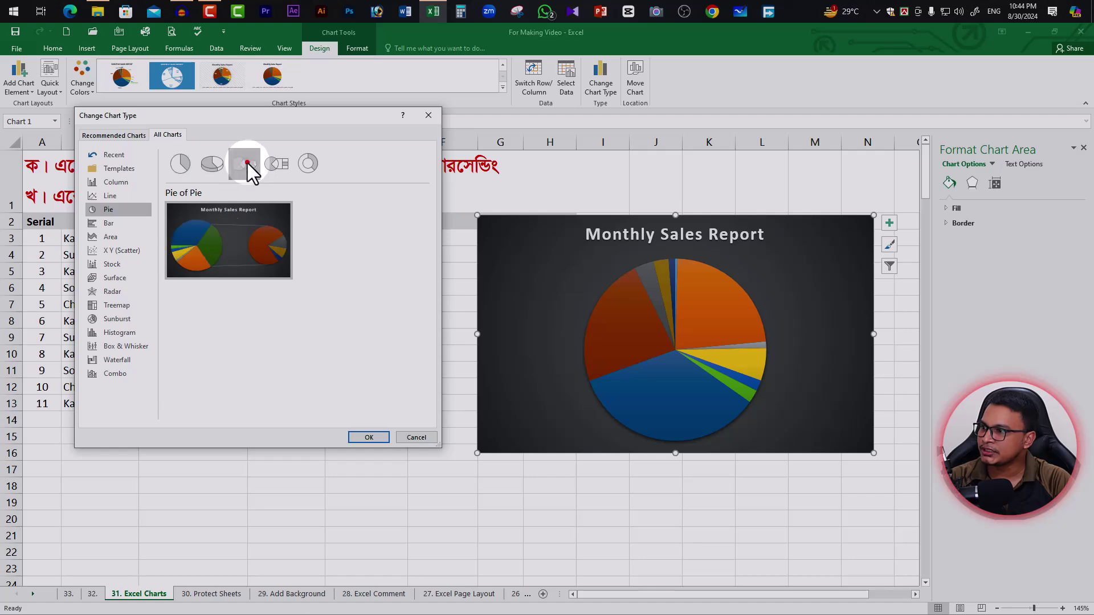
left_click(358, 439)
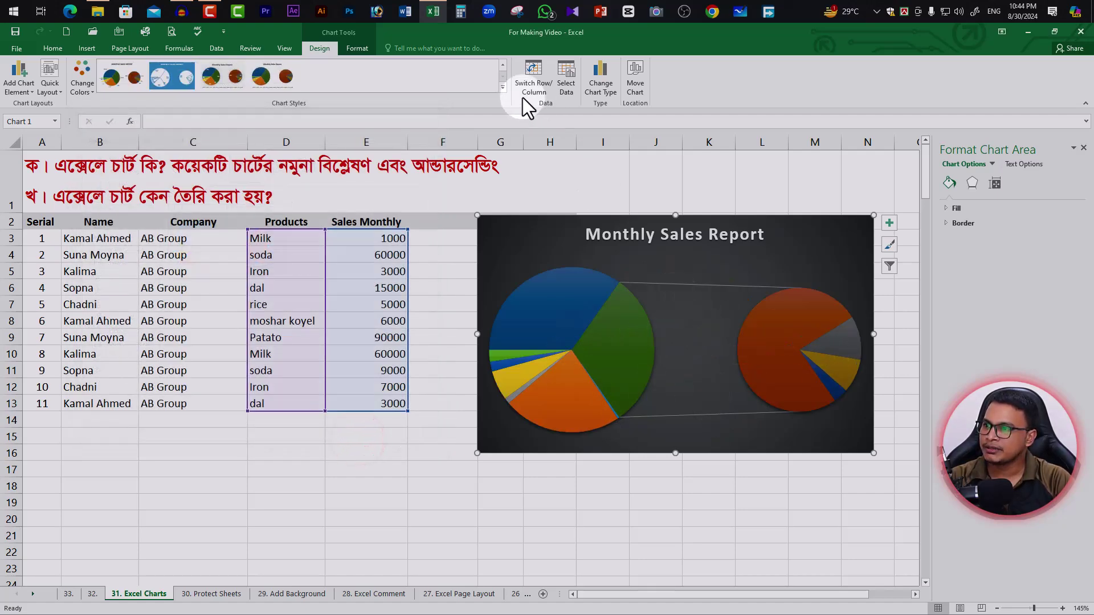
left_click(607, 89)
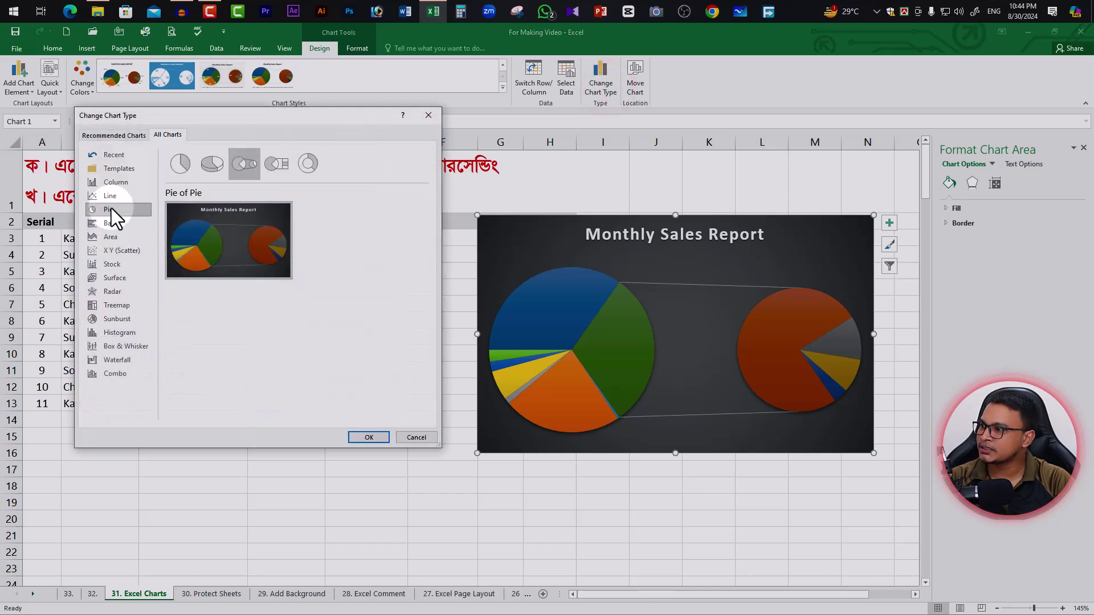
Apply the Stacked Bar type after previewing the 100% Stacked Bar variant
left_click(111, 225)
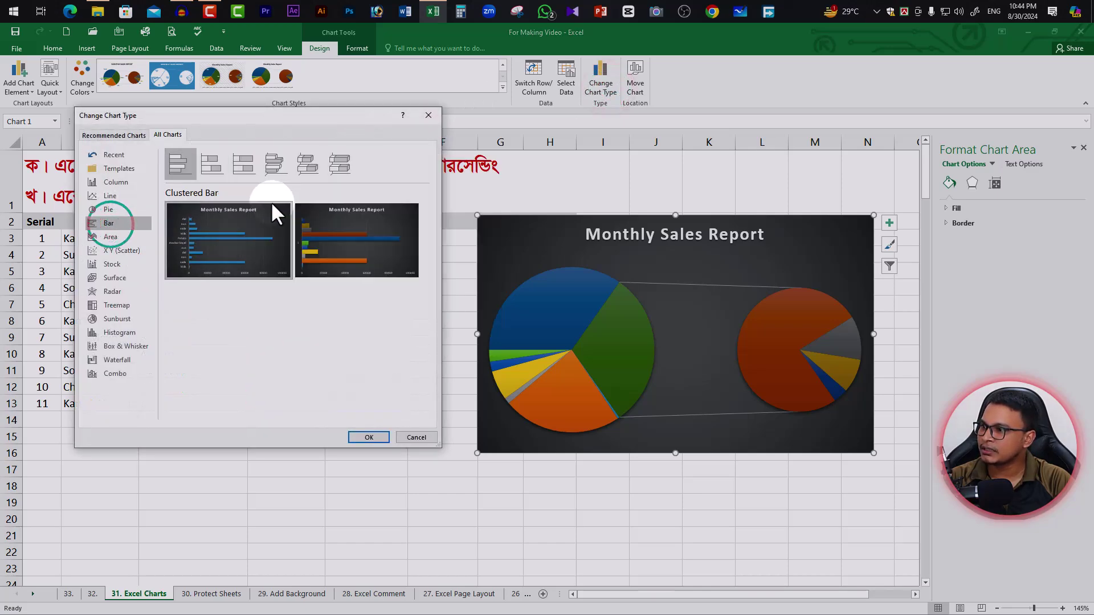
left_click(211, 162)
left_click(251, 162)
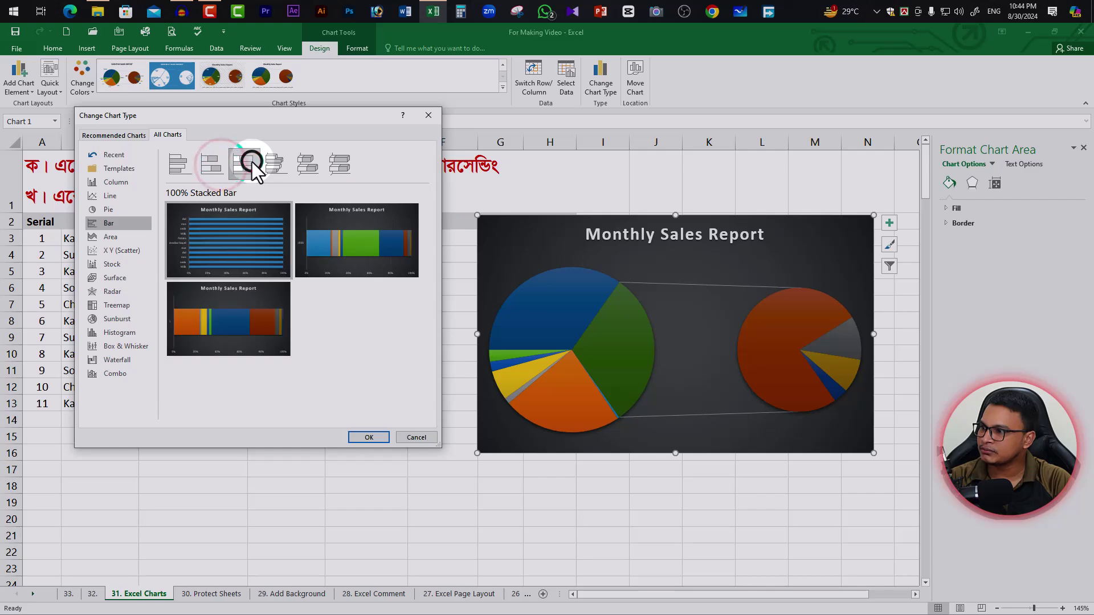
left_click(212, 163)
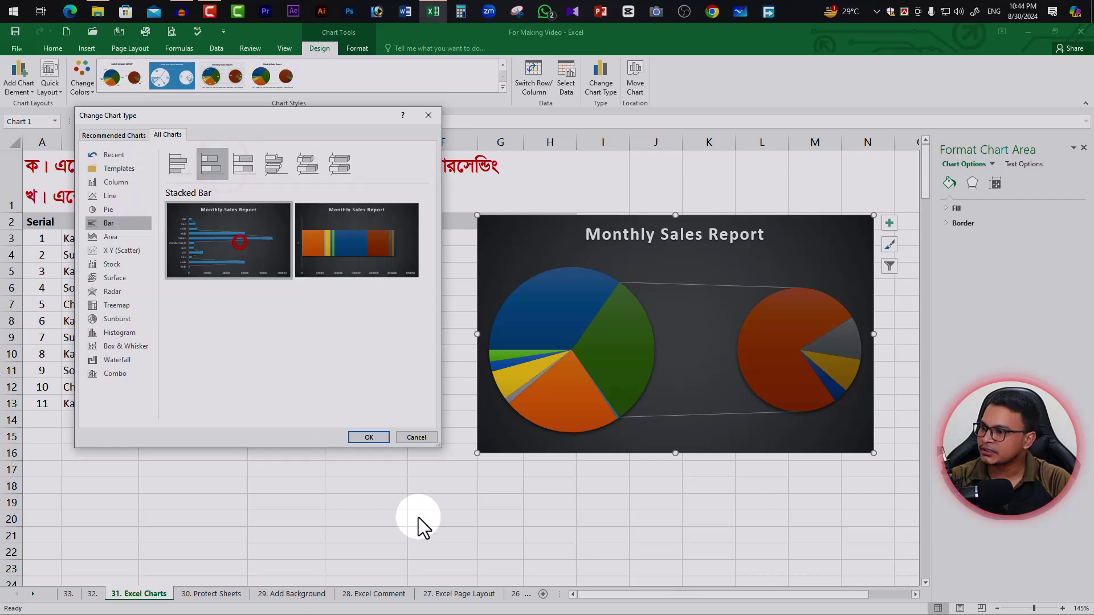
left_click(365, 440)
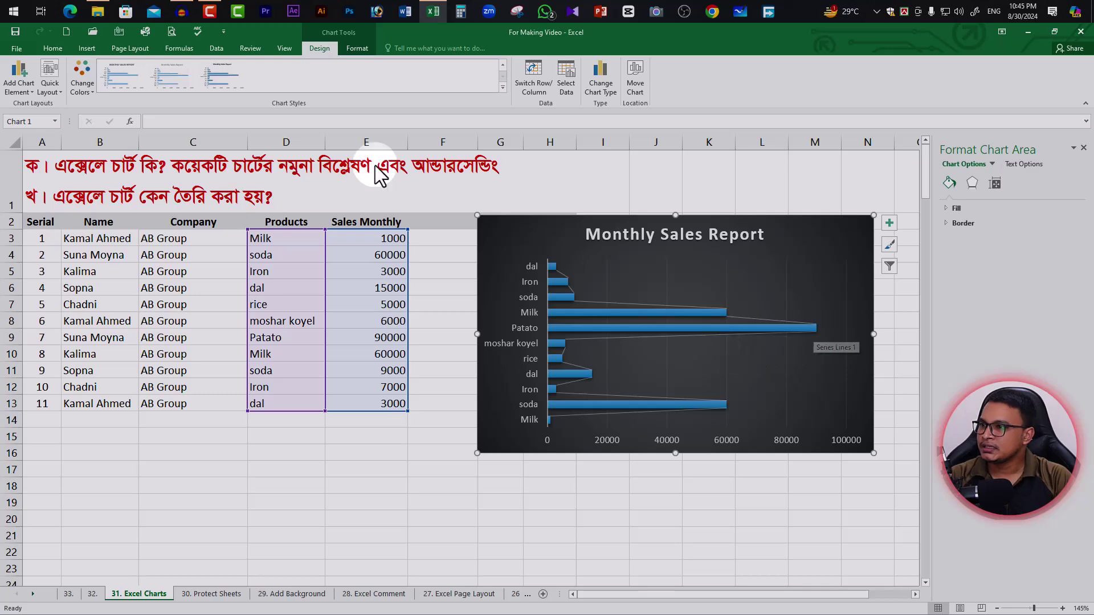
Convert the bar chart into an Area chart
left_click(595, 88)
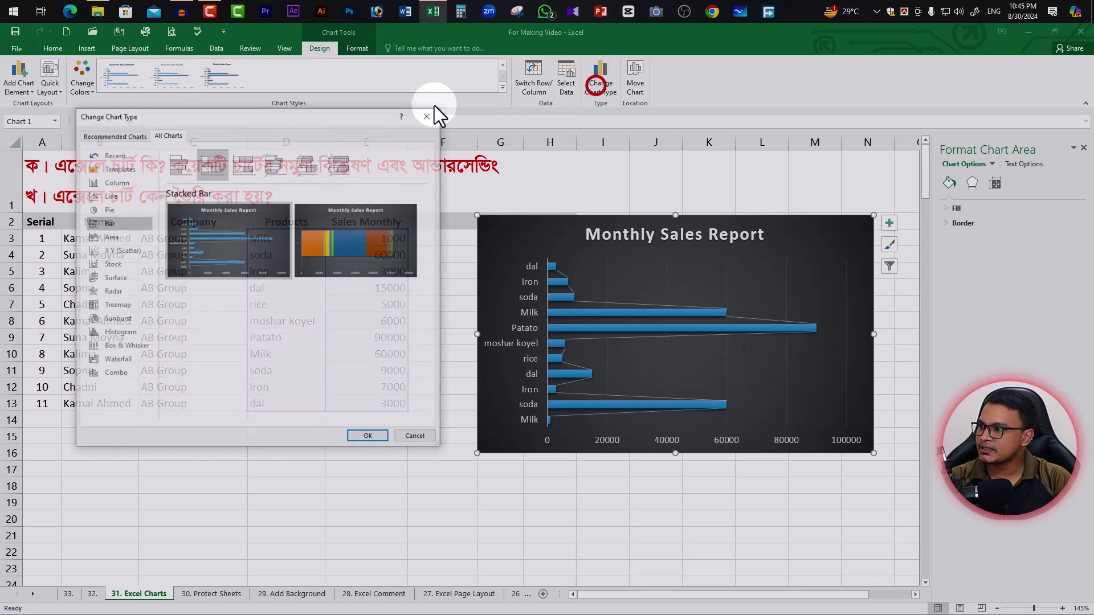
left_click(104, 234)
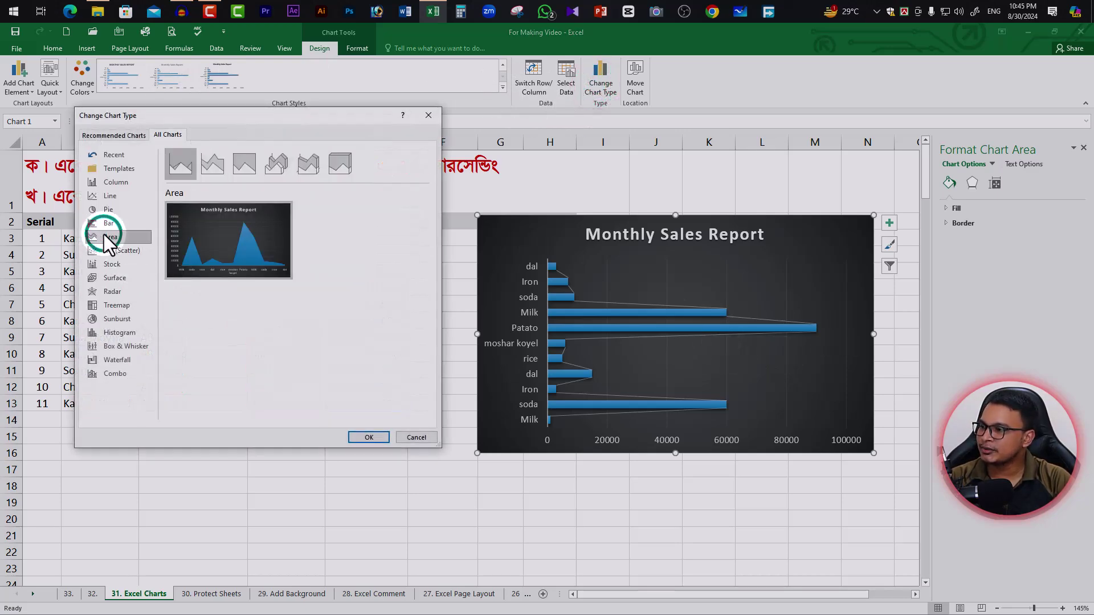
left_click(368, 439)
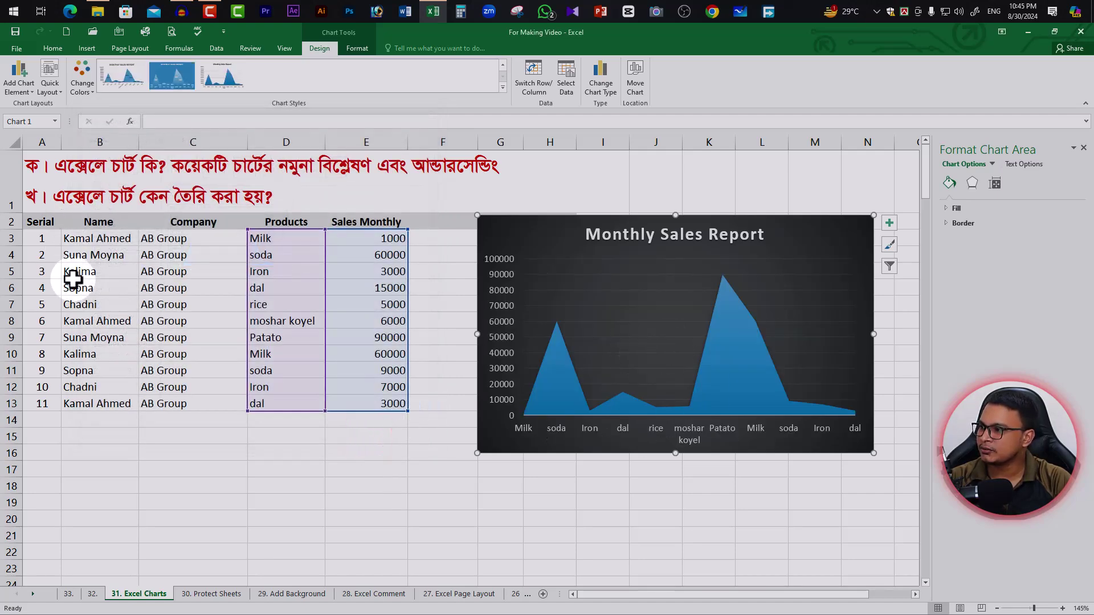
Change the area chart to an X Y (Scatter) chart
left_click(603, 90)
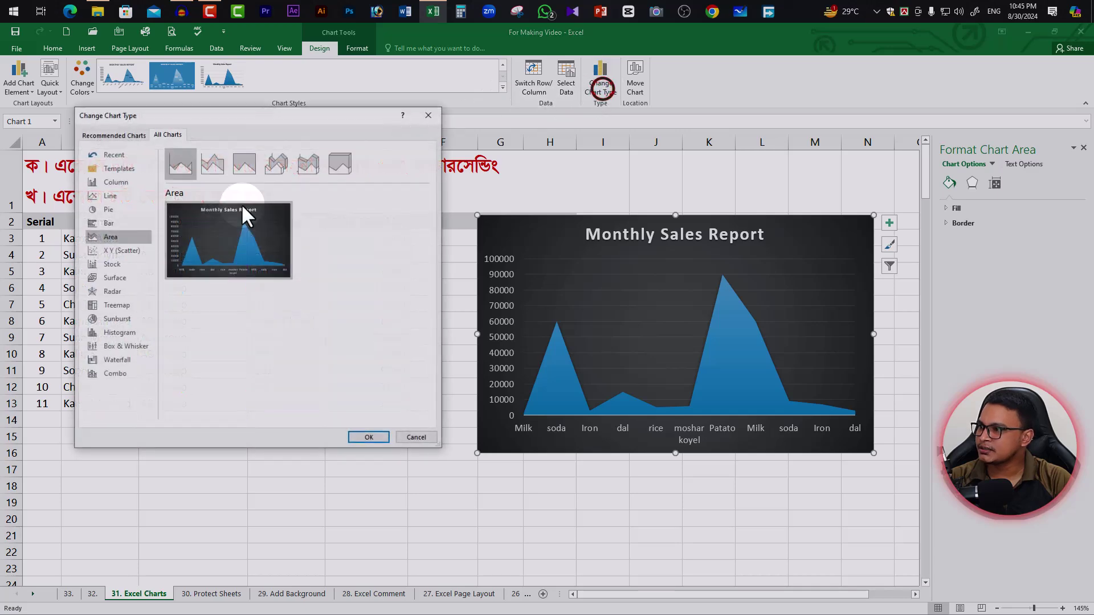
left_click(121, 251)
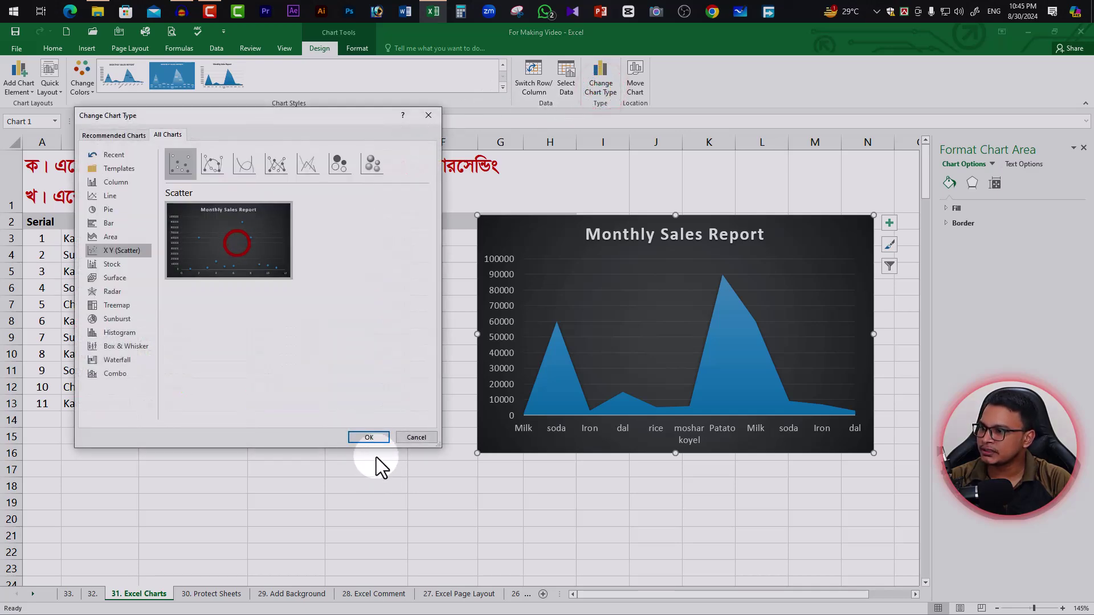
left_click(369, 438)
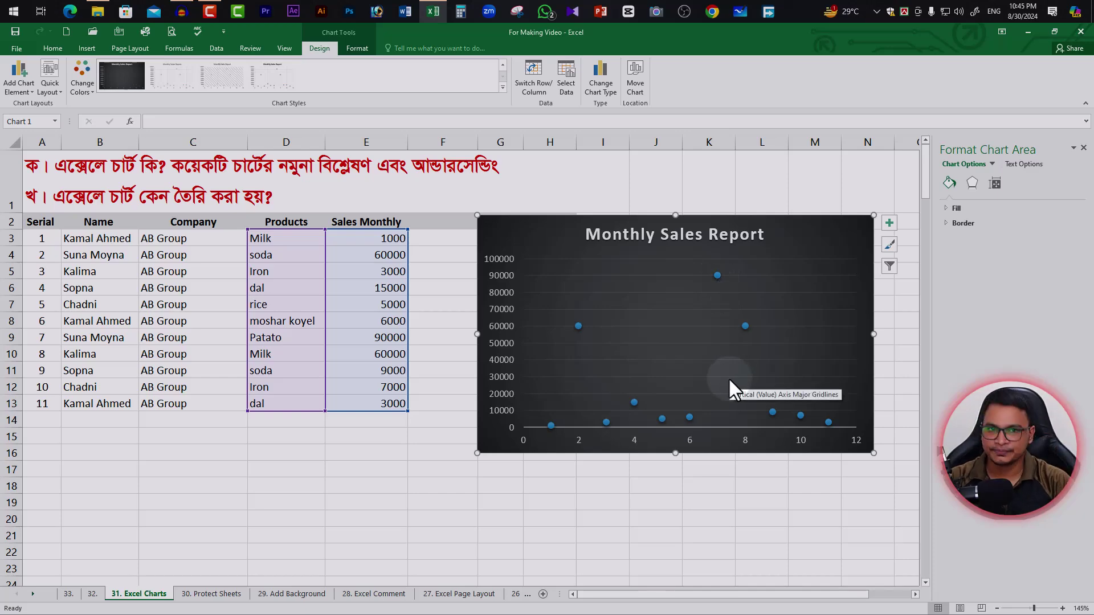
Apply a Radar chart after looking at the Stock, Surface and Treemap options
left_click(601, 79)
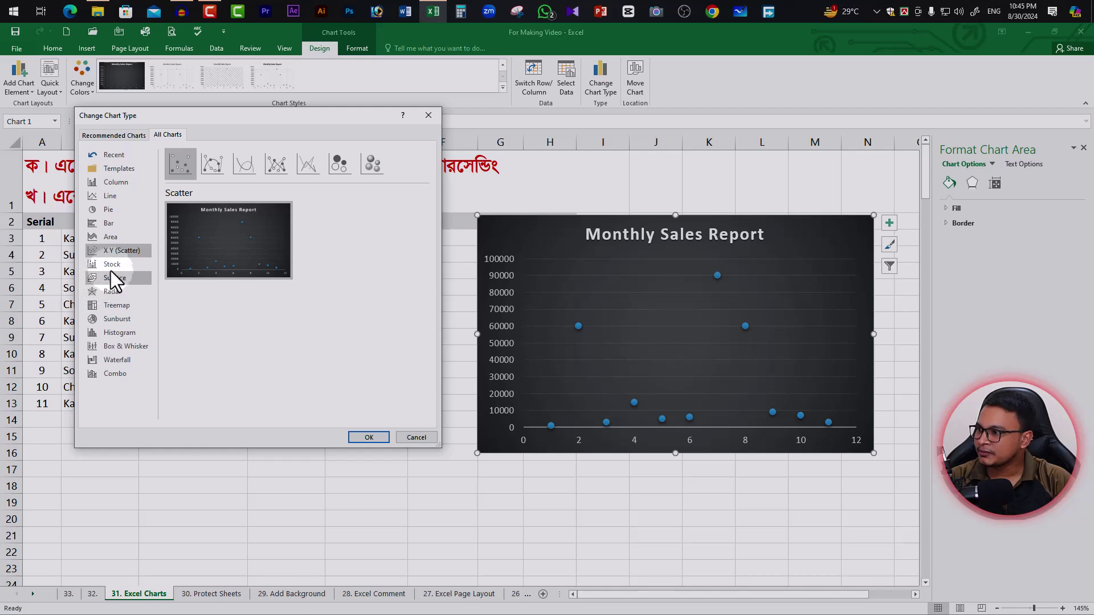
left_click(112, 265)
left_click(246, 164)
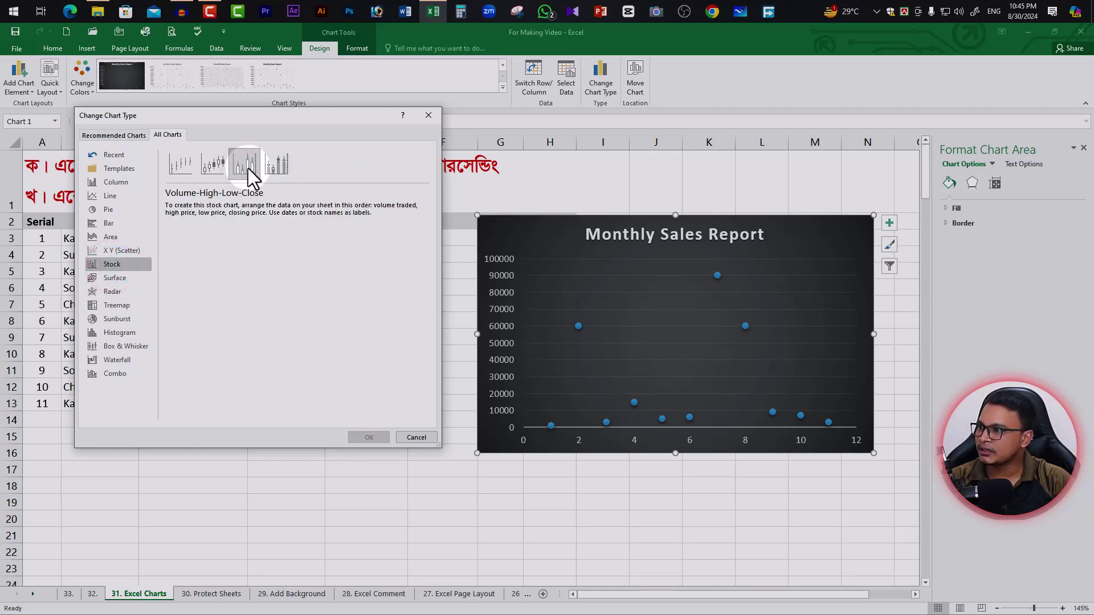
left_click(406, 427)
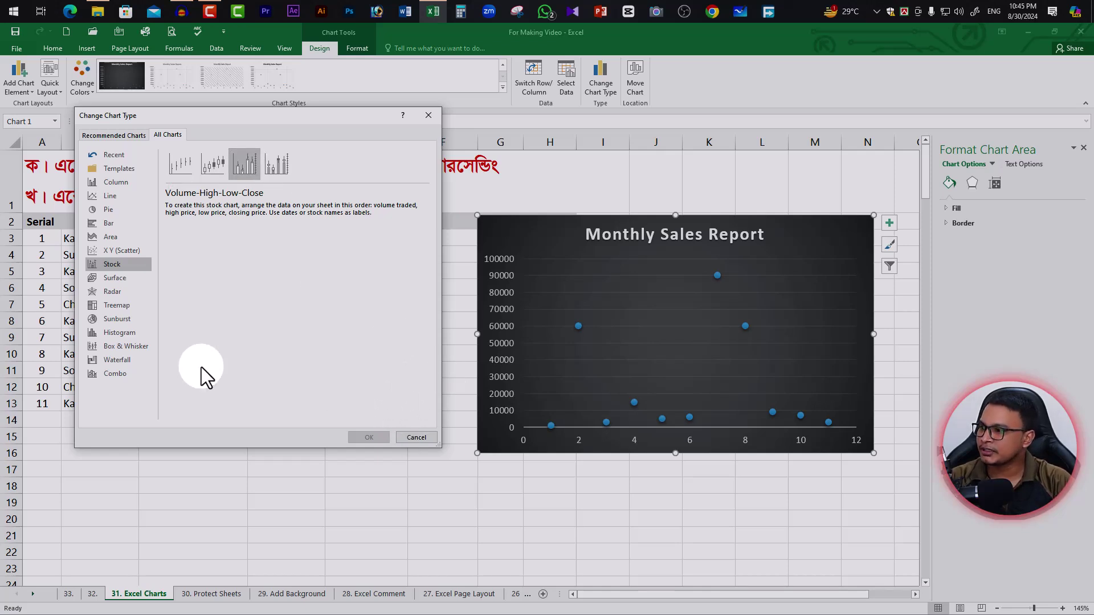
left_click(130, 278)
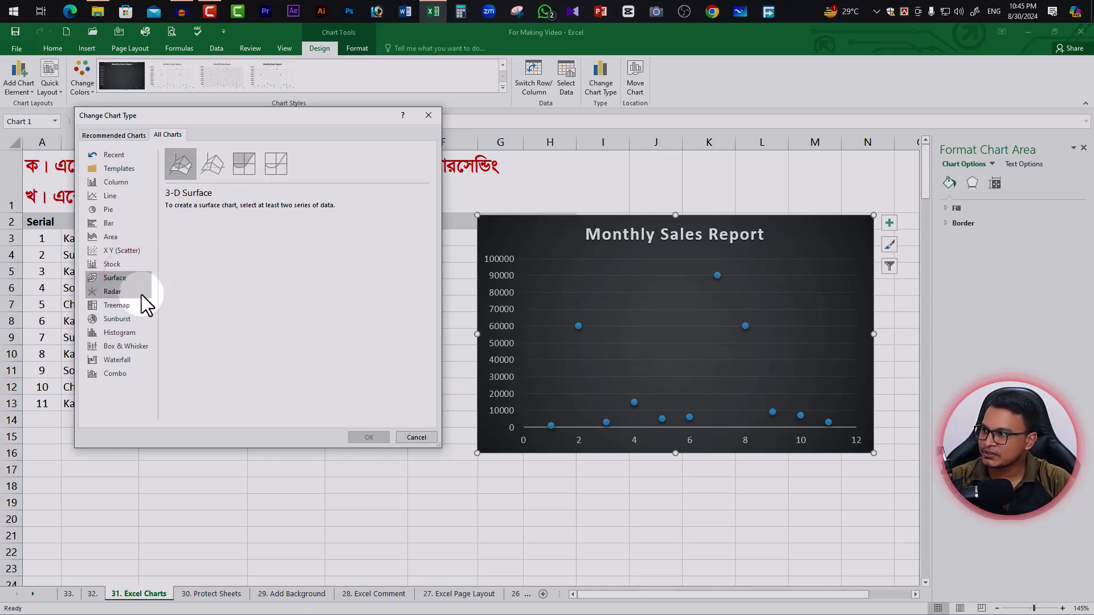
left_click(117, 292)
left_click(117, 306)
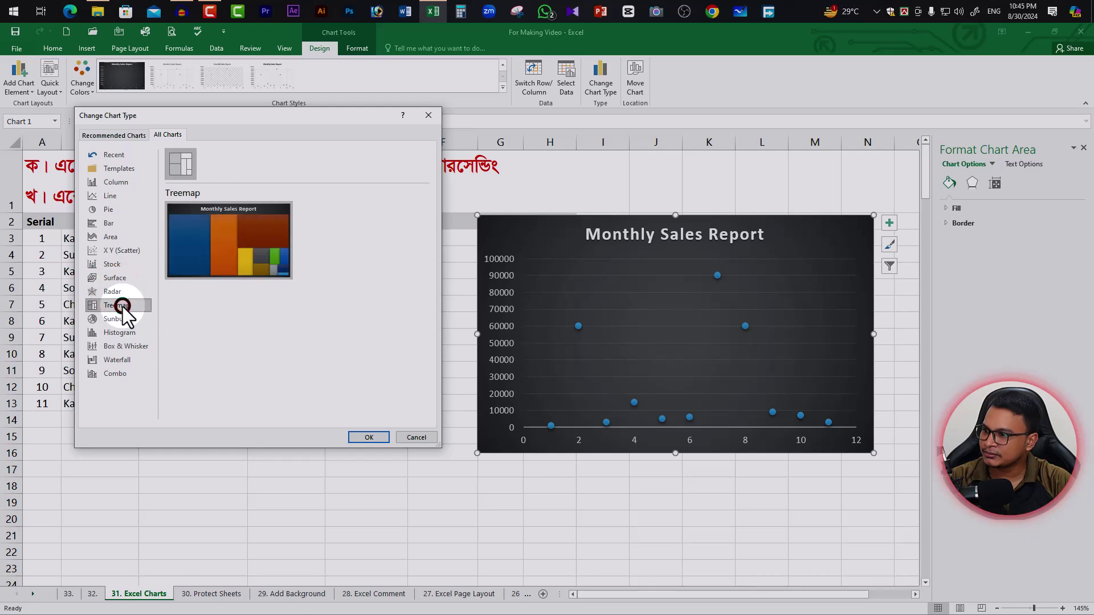
left_click(114, 291)
left_click(369, 437)
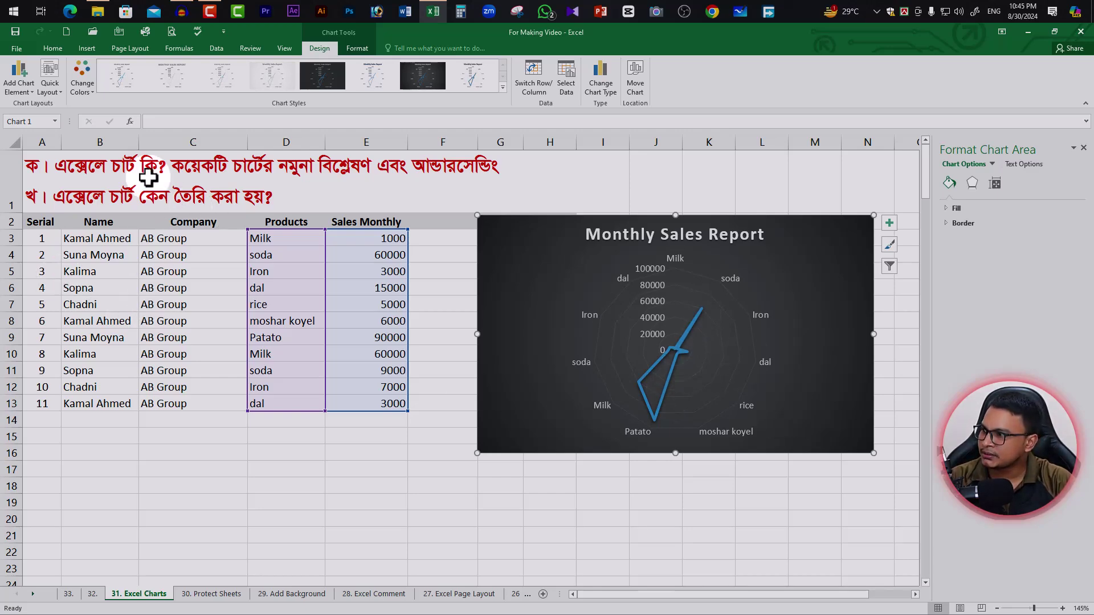
Convert the radar chart into a Treemap of monthly sales per product
left_click(602, 82)
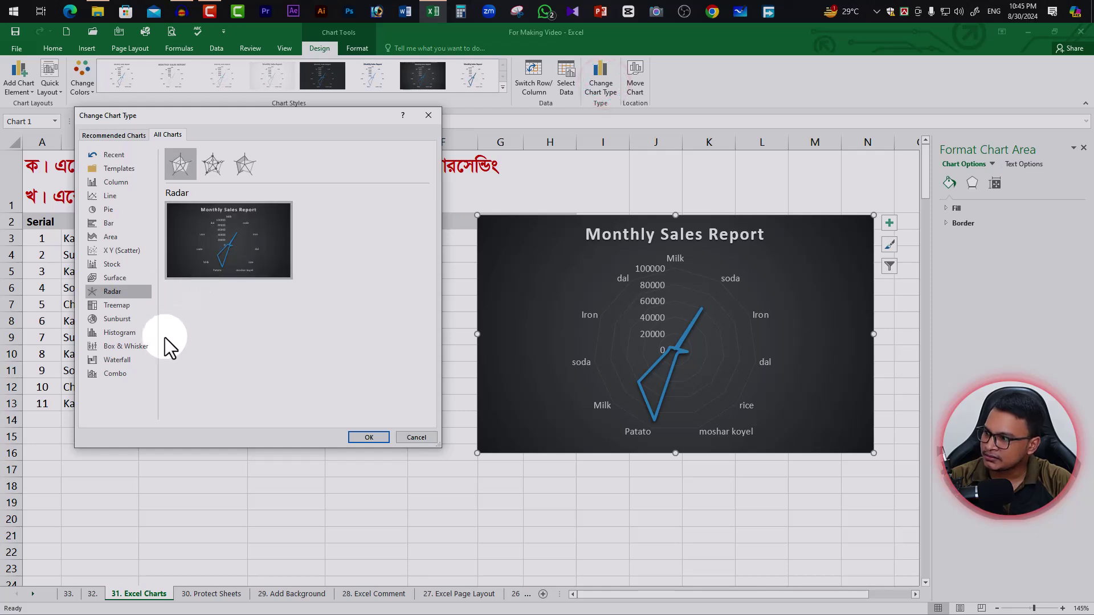
left_click(116, 306)
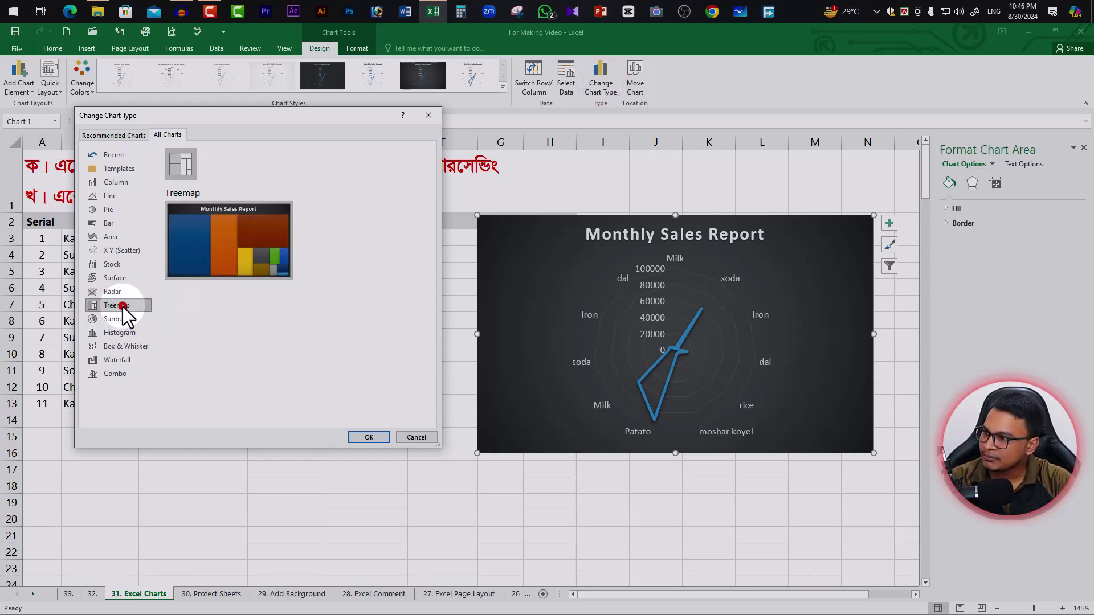
left_click(365, 436)
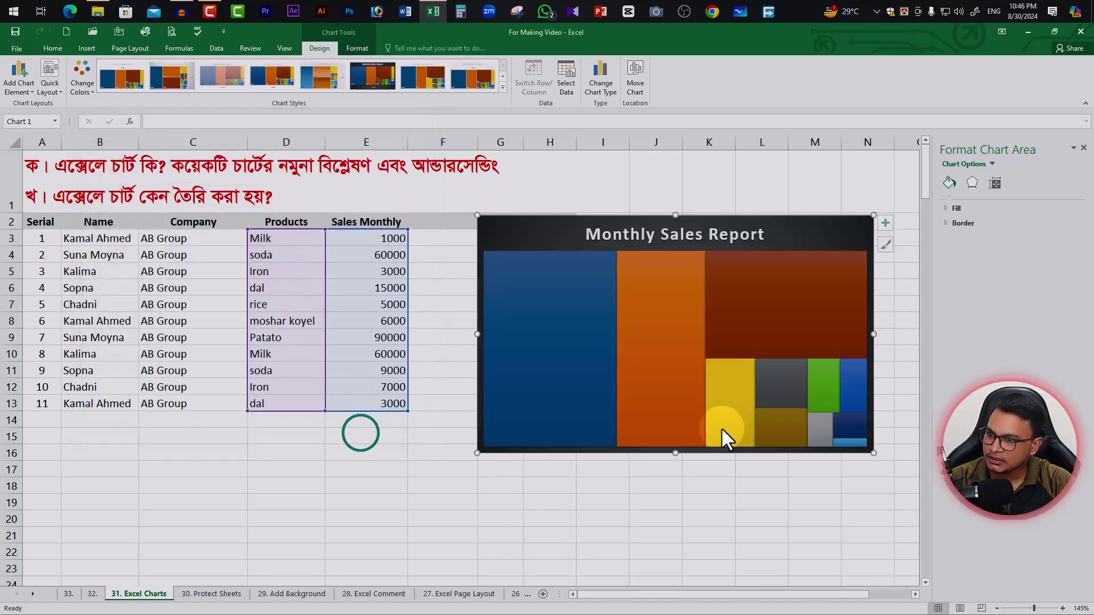
left_click(762, 315)
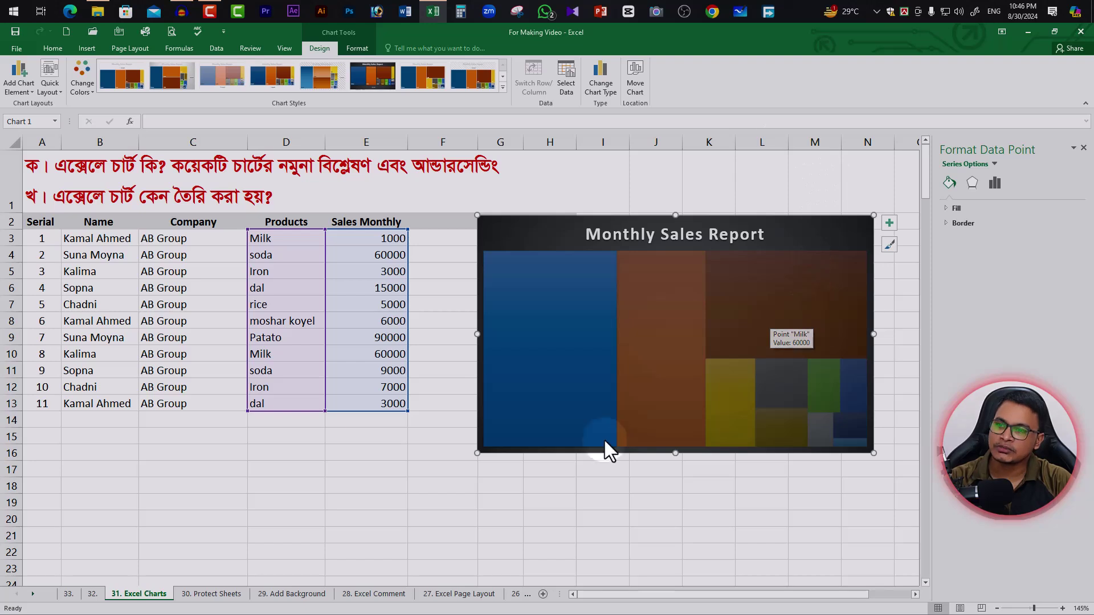
left_click(888, 548)
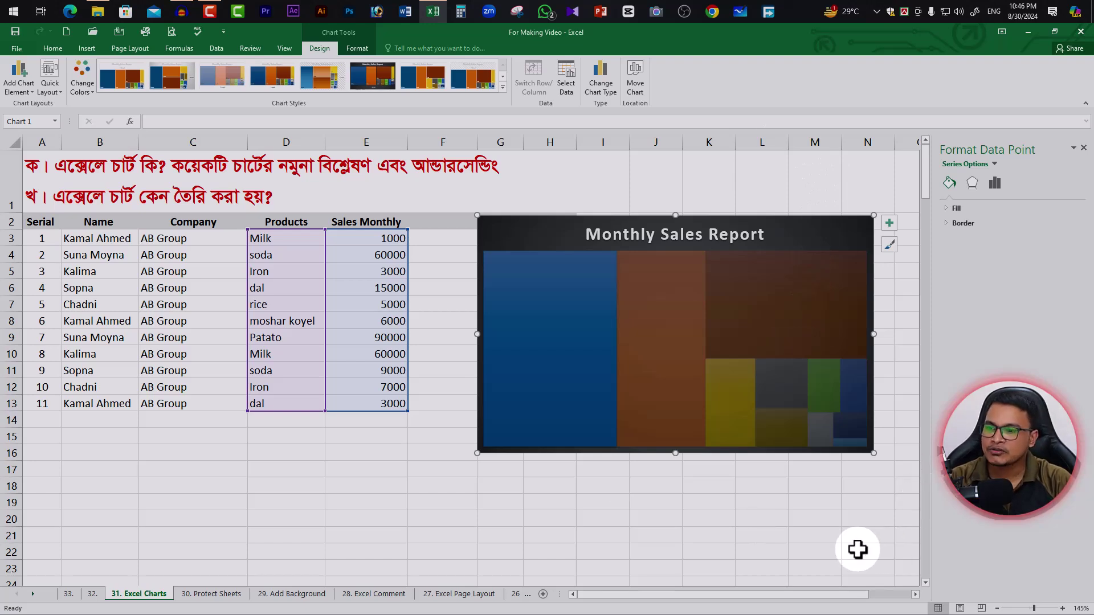
mouse_move(786, 303)
left_click(777, 307)
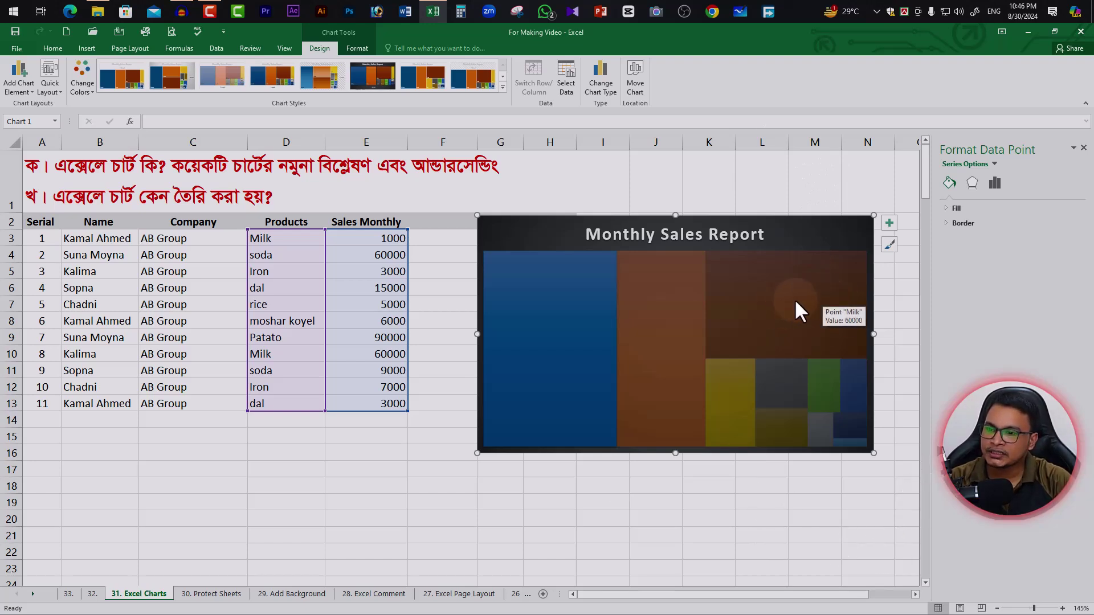
left_click(861, 319)
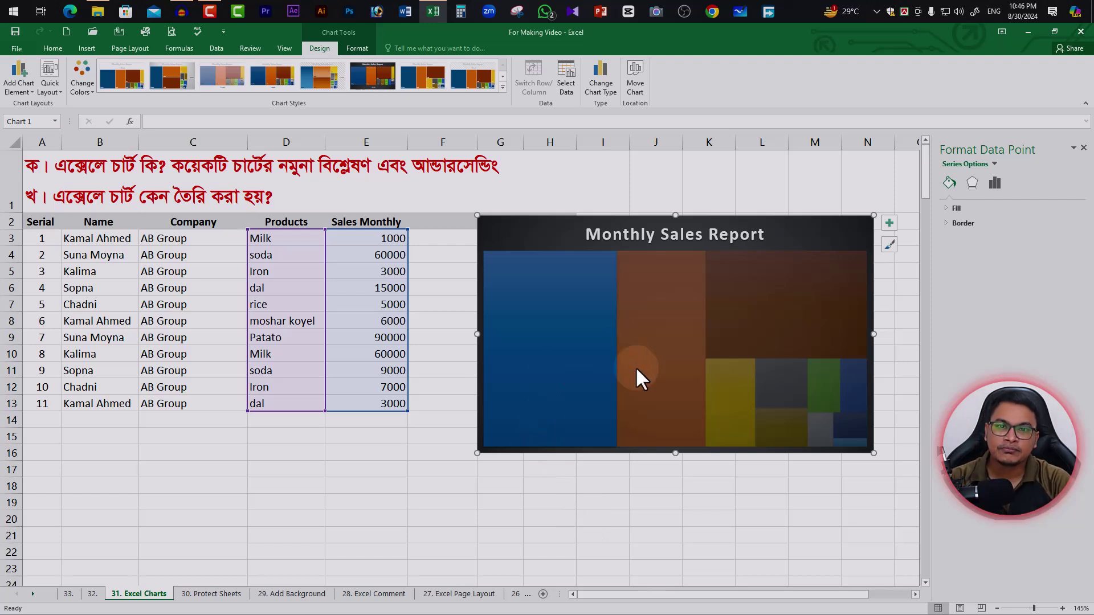
left_click(757, 312)
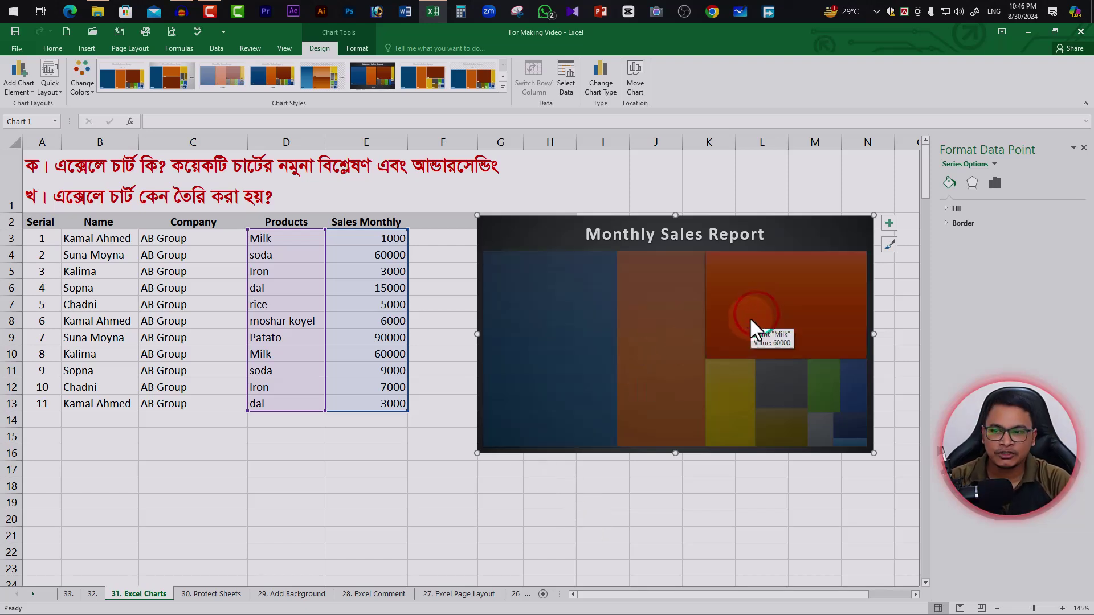
left_click(767, 385)
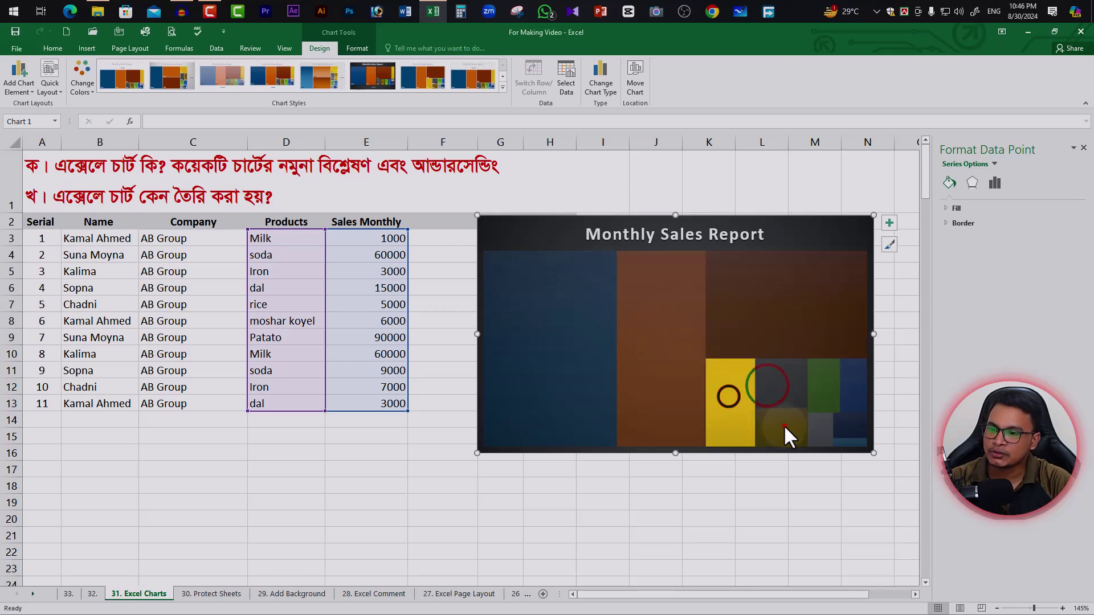
left_click(849, 443)
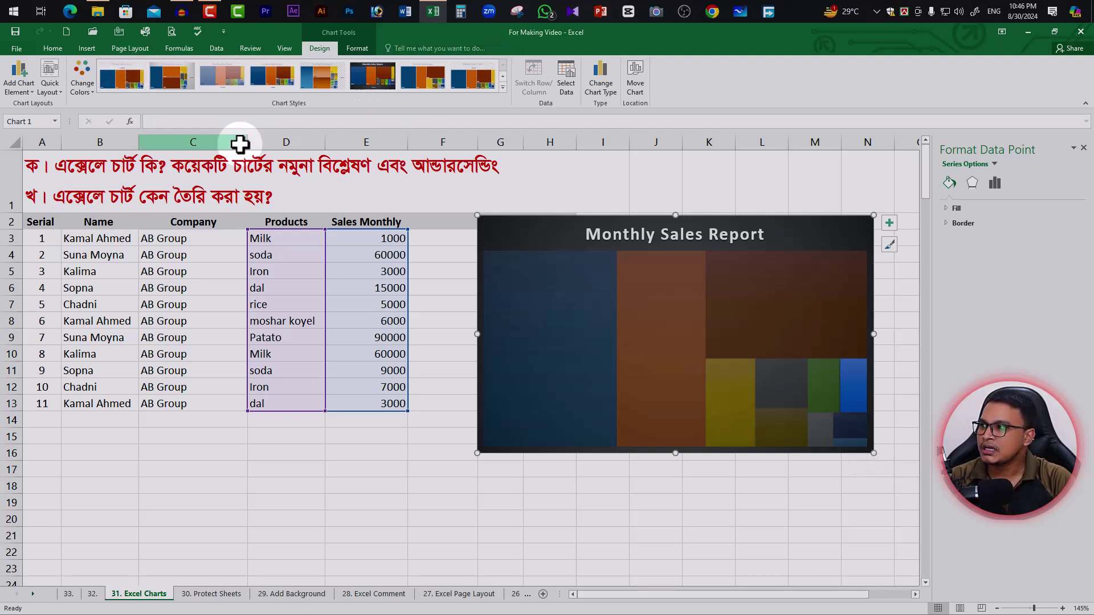
Try the first light chart style on the treemap, then apply the dark sixth style
left_click(766, 362)
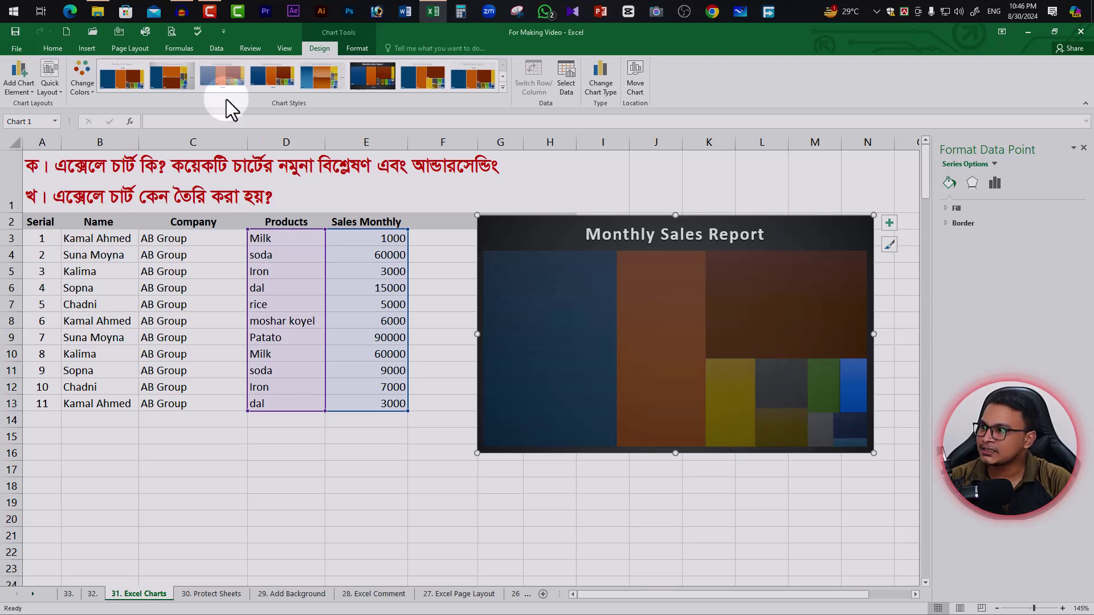
left_click(122, 81)
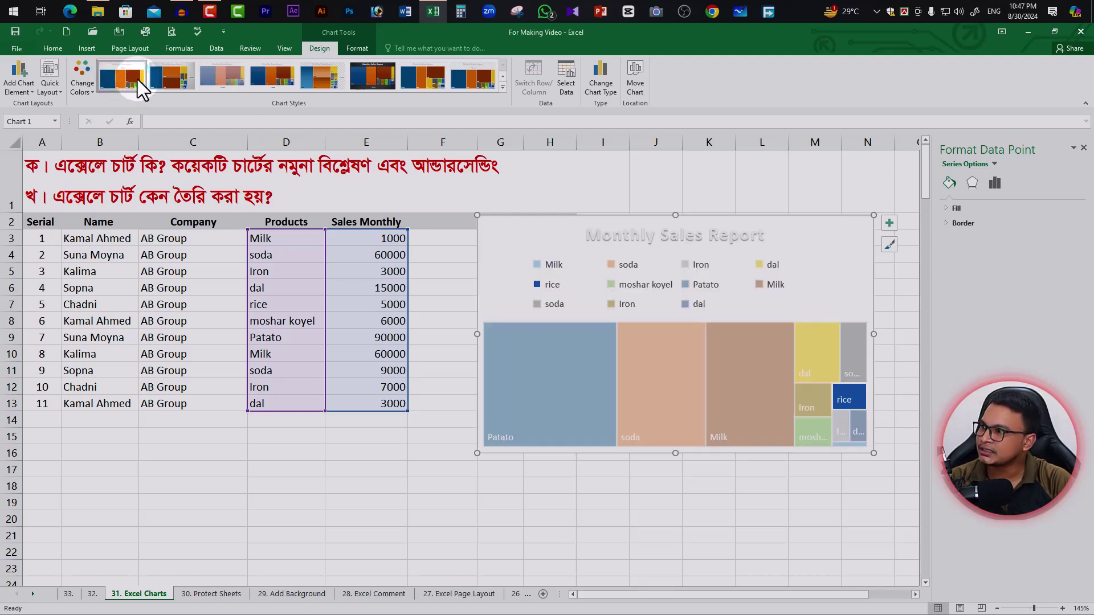
left_click(754, 418)
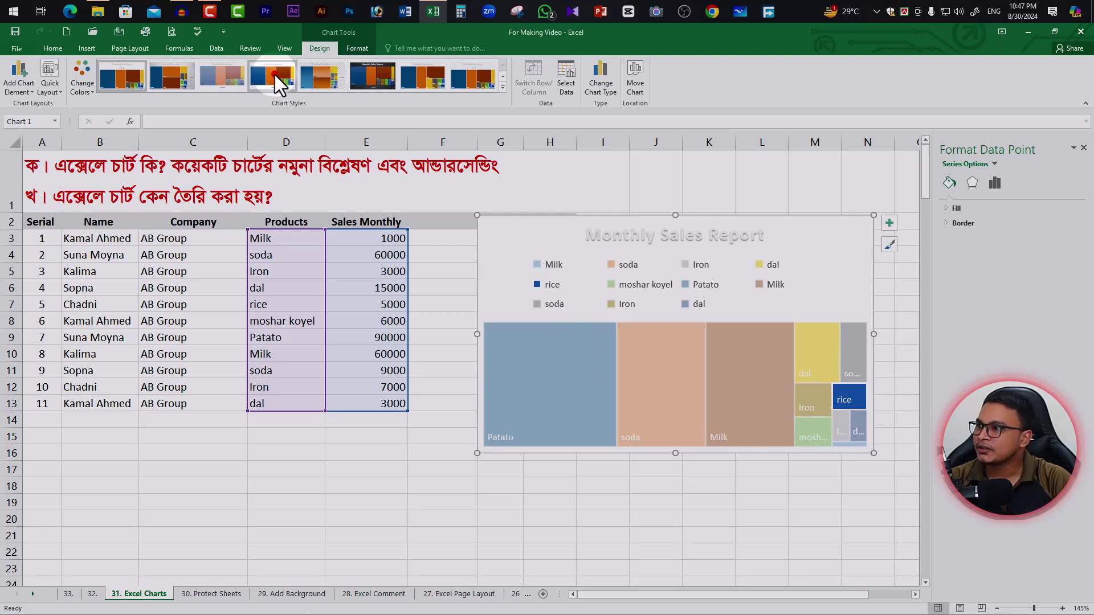
left_click(377, 72)
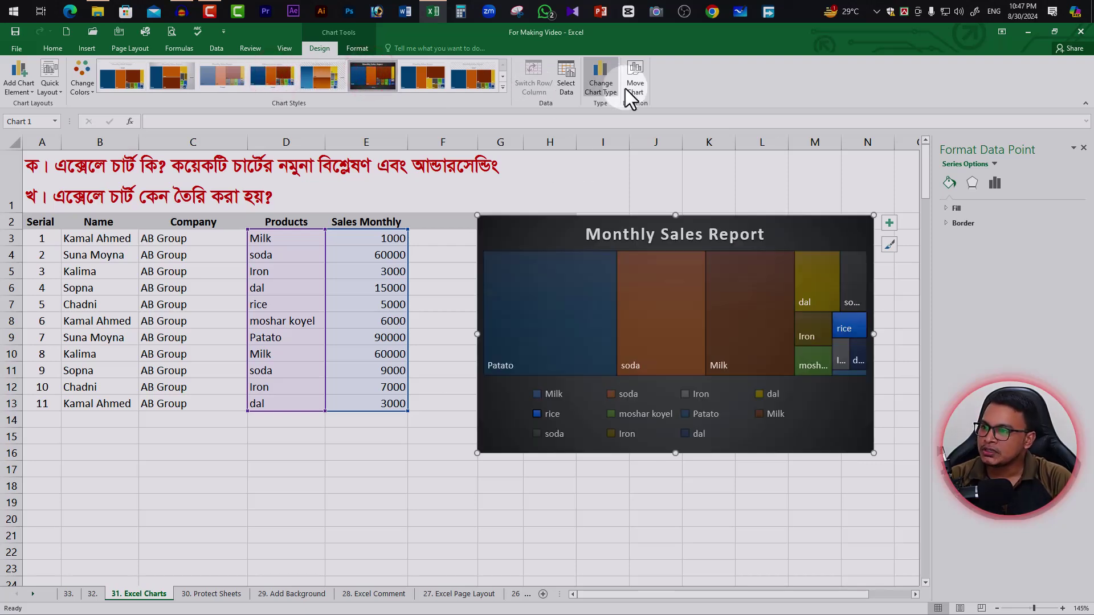
Change the treemap to a sunburst chart of monthly sales per product
left_click(603, 97)
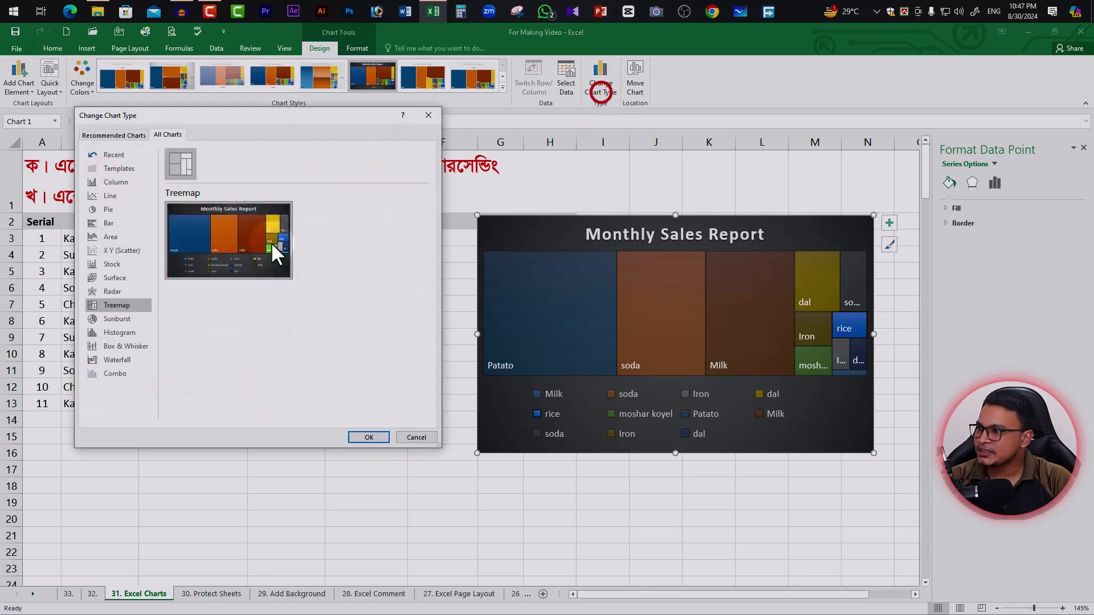
left_click(117, 319)
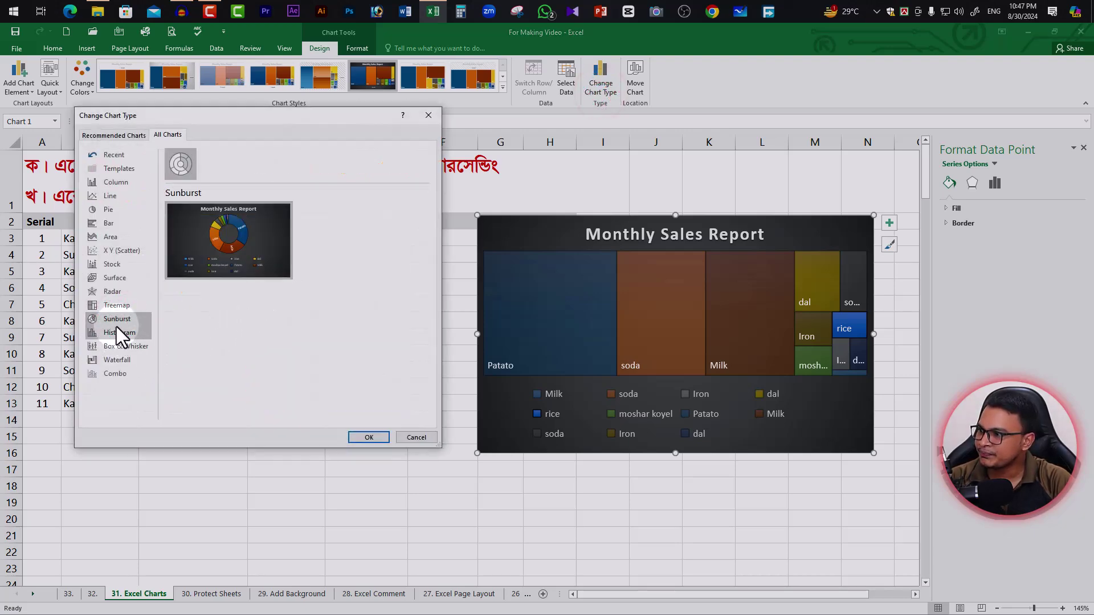
left_click(370, 436)
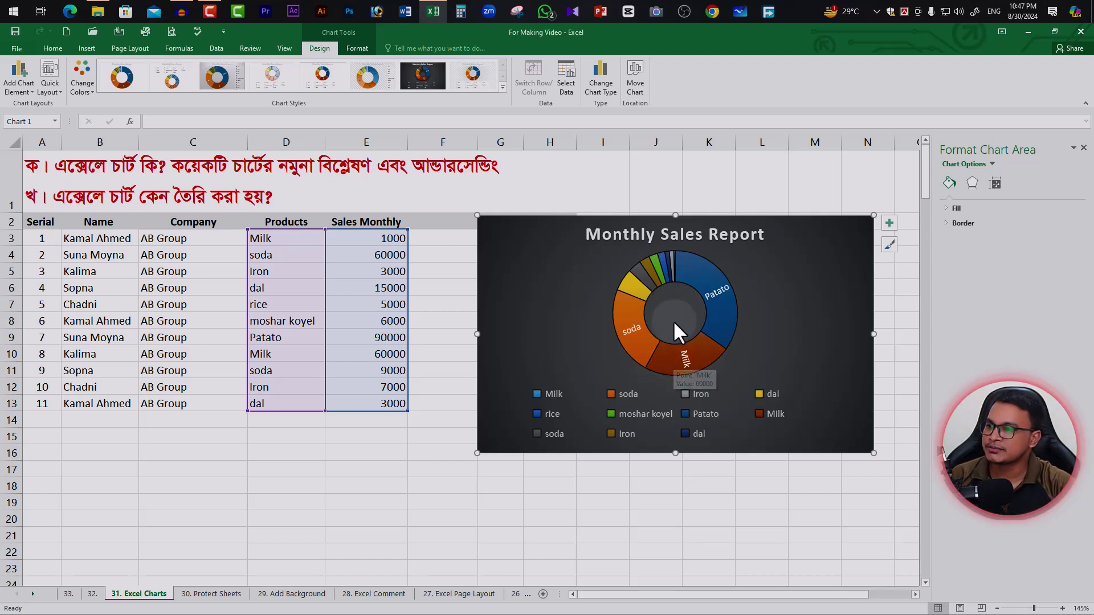
Change Patato's sales in E9 to 40000 and reselect the sunburst chart
left_click(399, 338)
type("60")
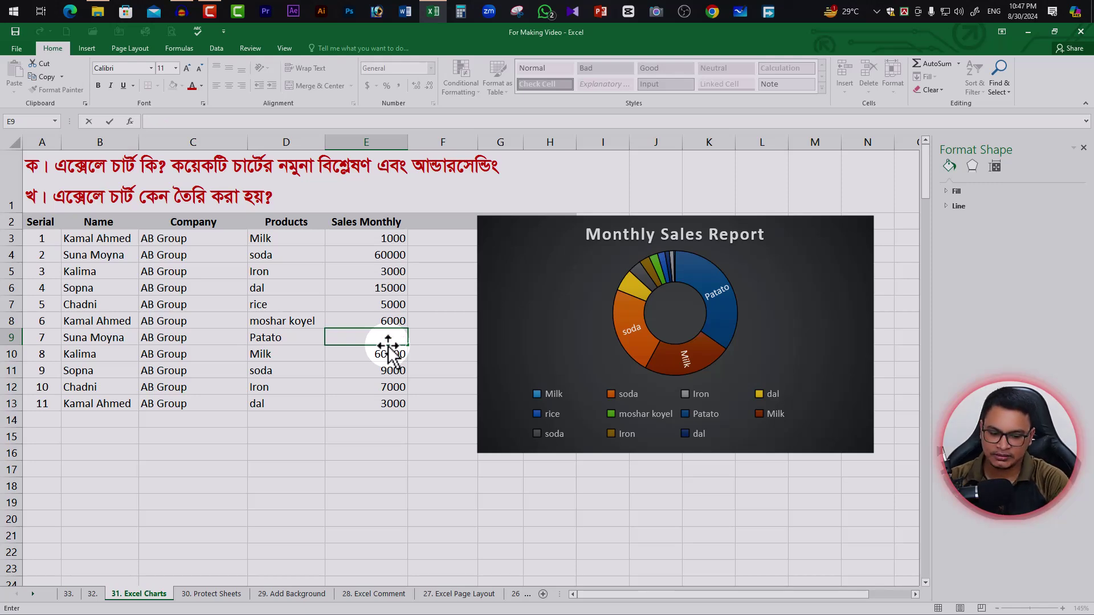
type("40000")
key("Return")
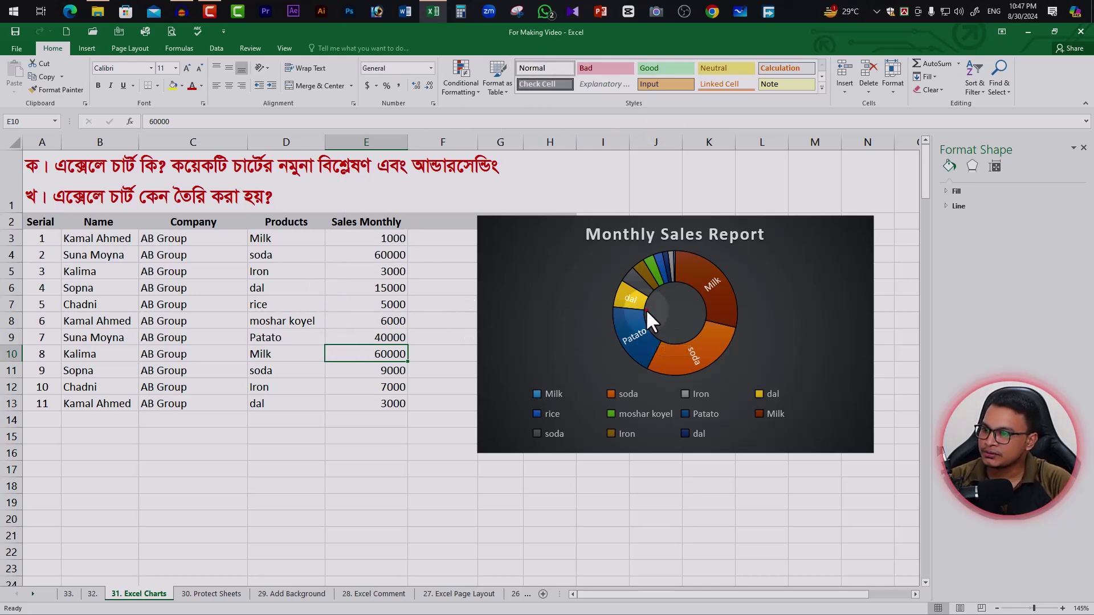
left_click(830, 232)
Try the histogram and box and whisker chart types on the chart
left_click(606, 90)
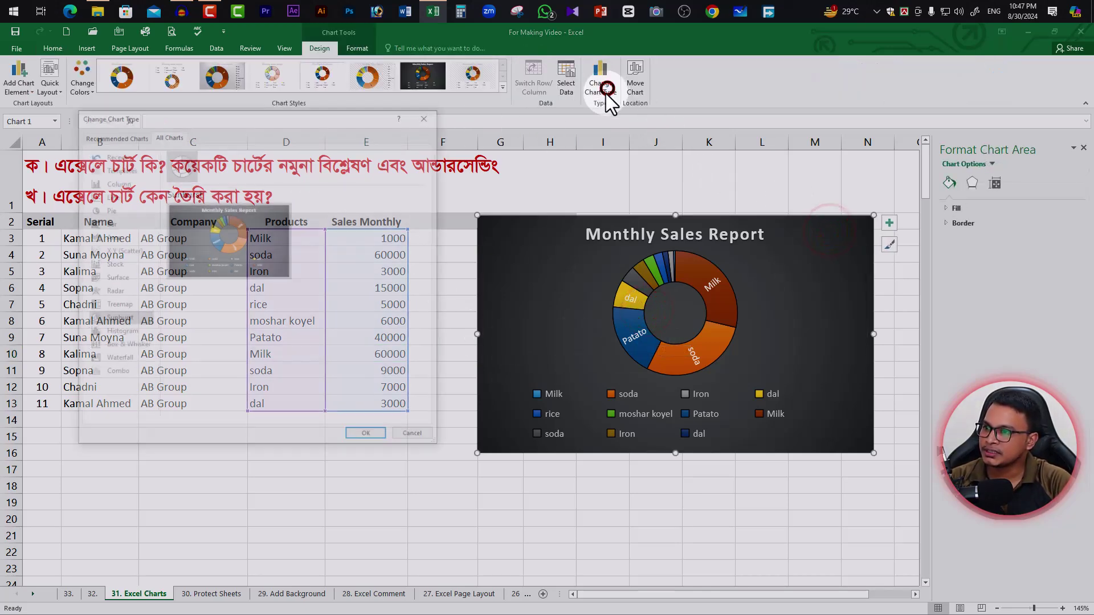
left_click(121, 333)
mouse_move(228, 240)
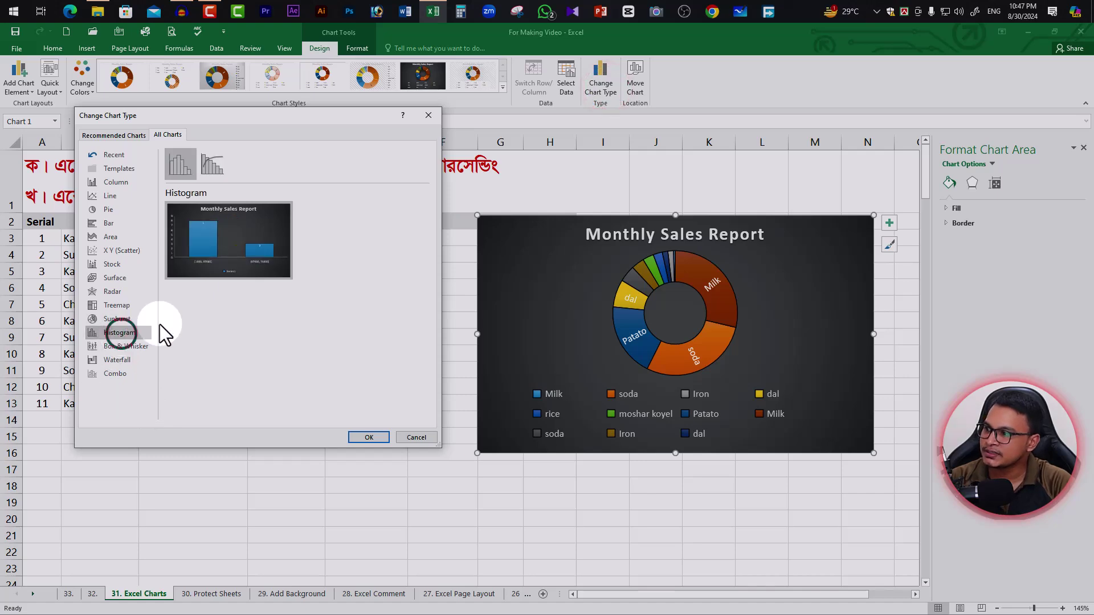
left_click(369, 437)
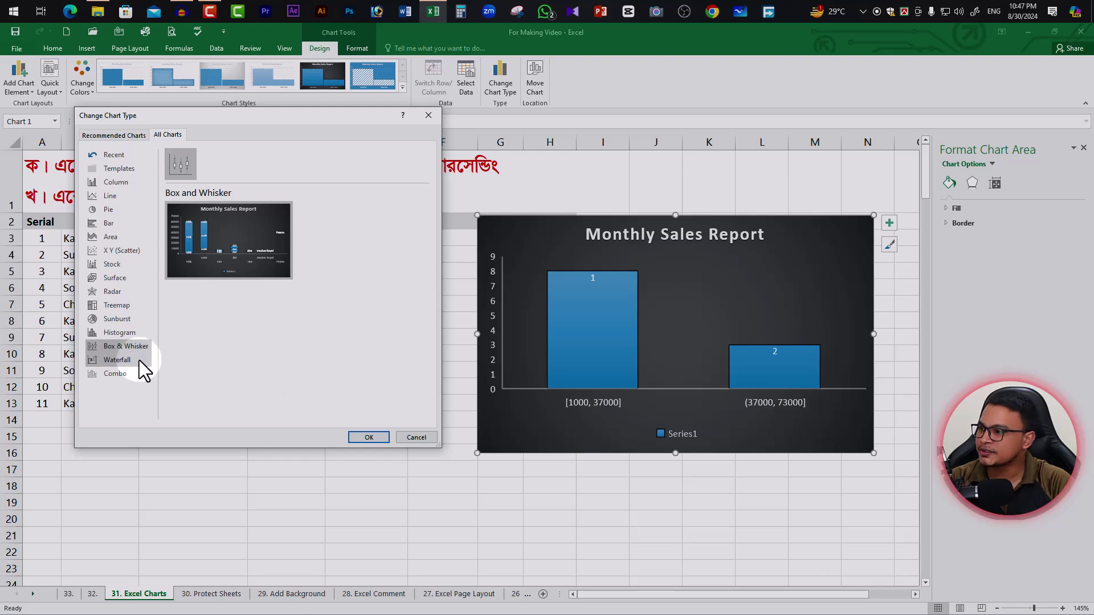
left_click(371, 439)
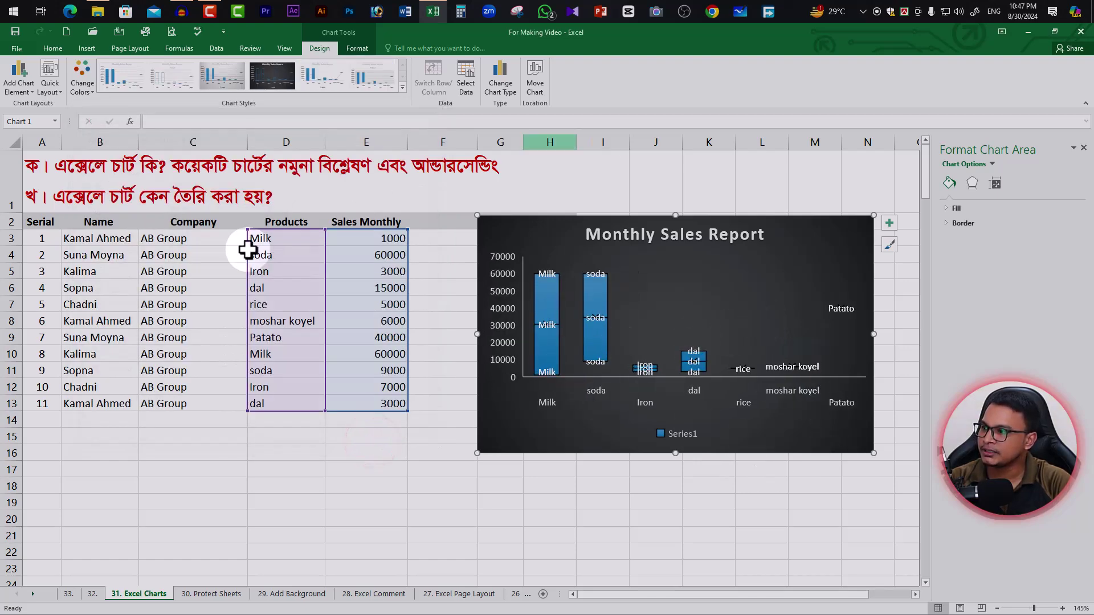
Switch the chart to a waterfall with an Increase/Decrease/Total legend
left_click(501, 77)
left_click(118, 361)
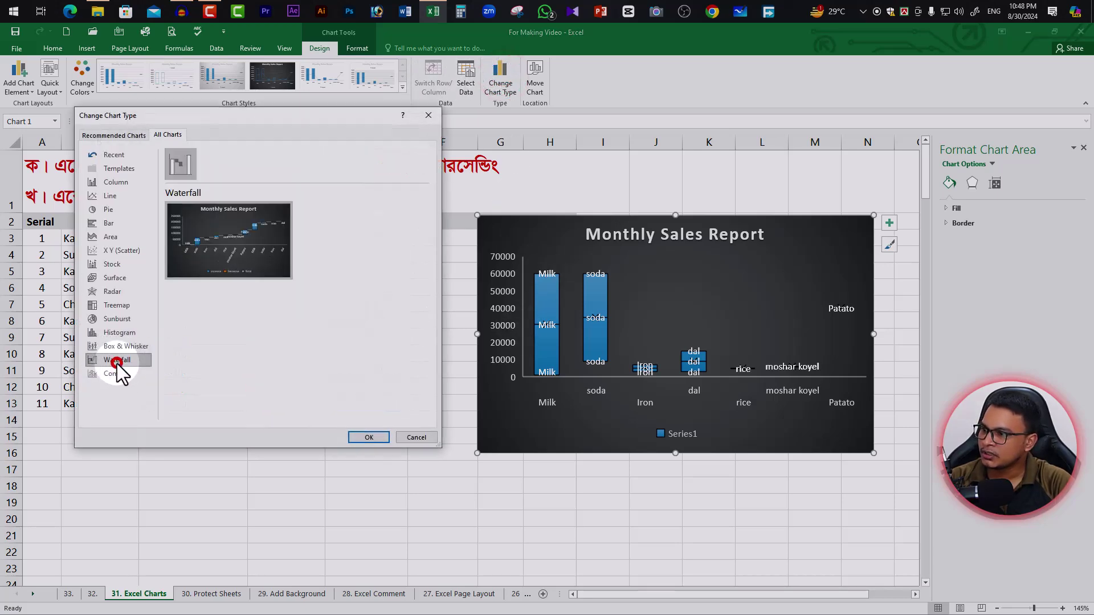
left_click(369, 438)
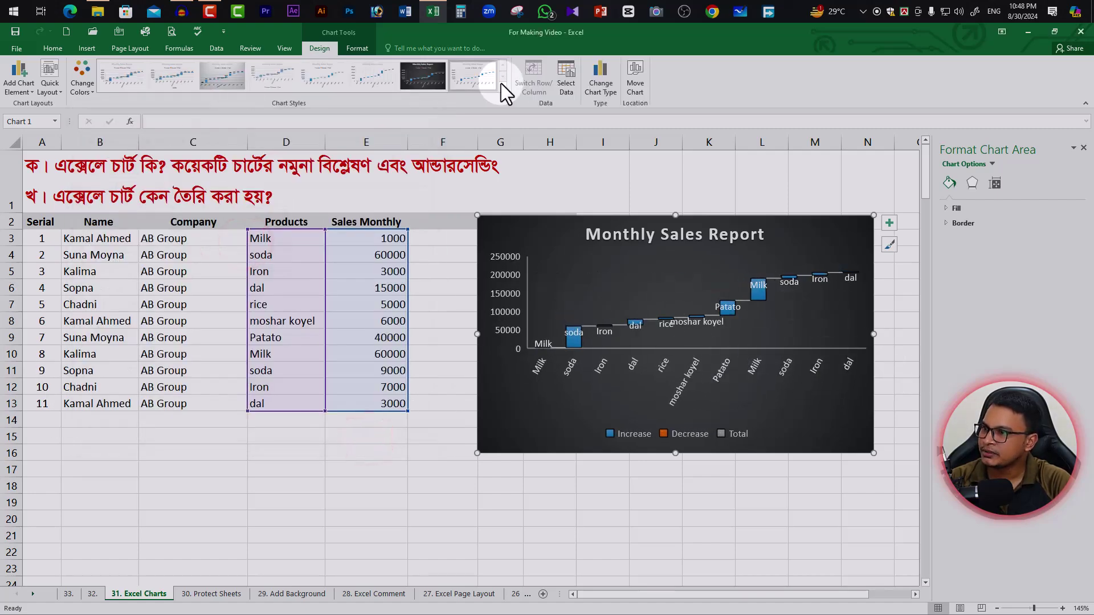
Review the Recommended Charts list and cancel, keeping the waterfall unchanged
left_click(601, 82)
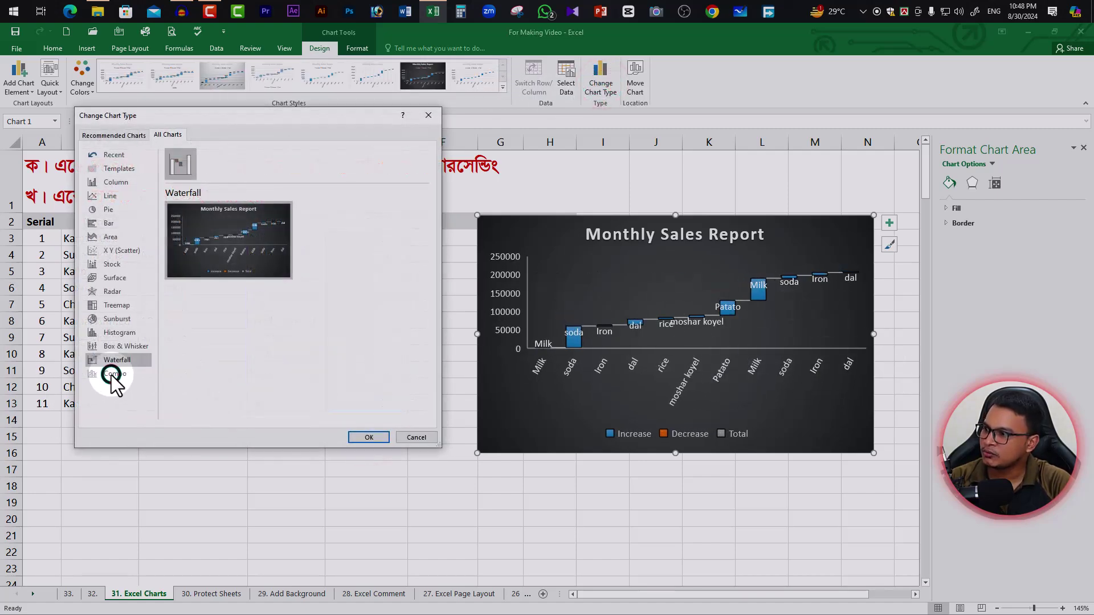
left_click(203, 356)
left_click(116, 377)
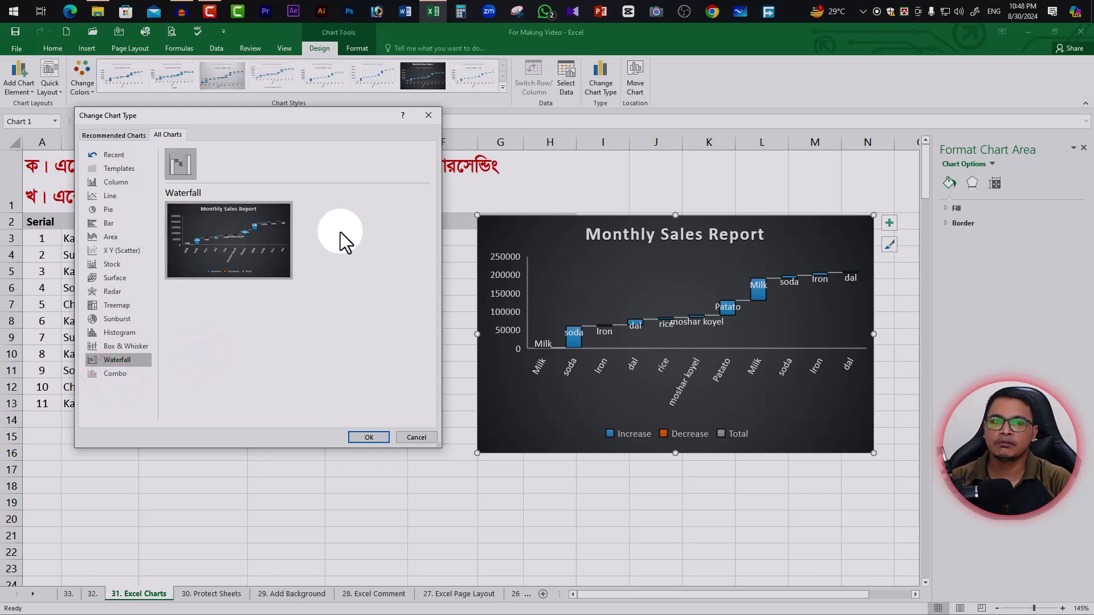
left_click(117, 135)
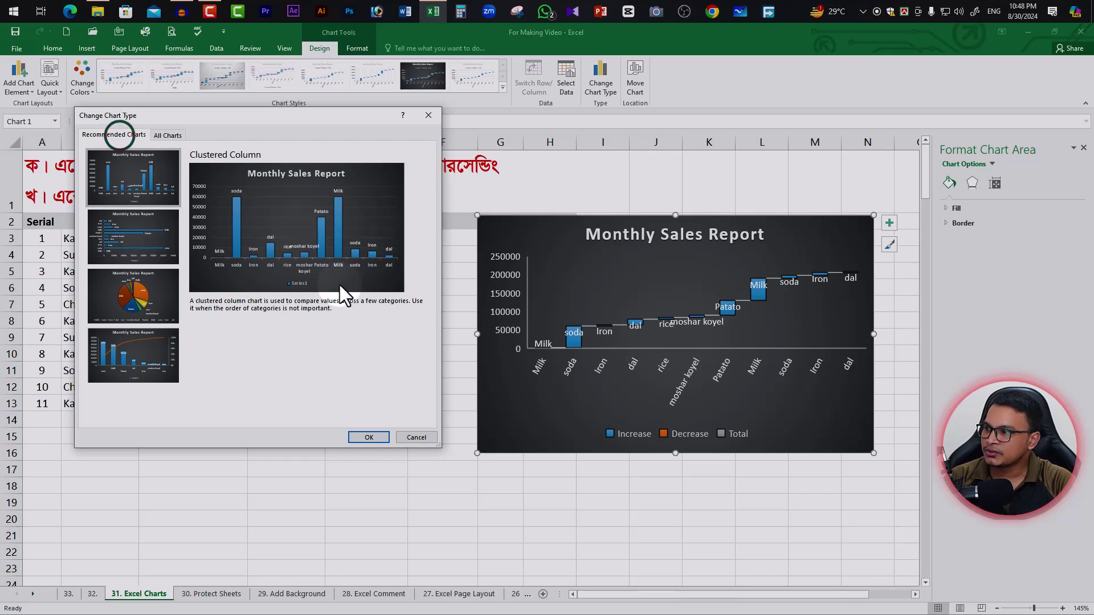
left_click(415, 437)
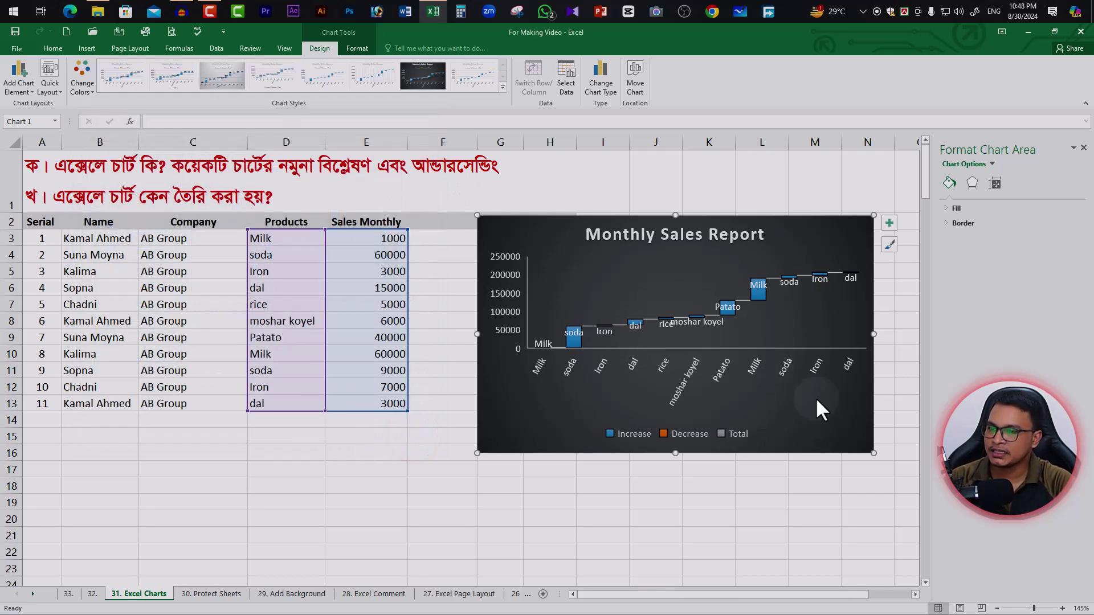
left_click(758, 378)
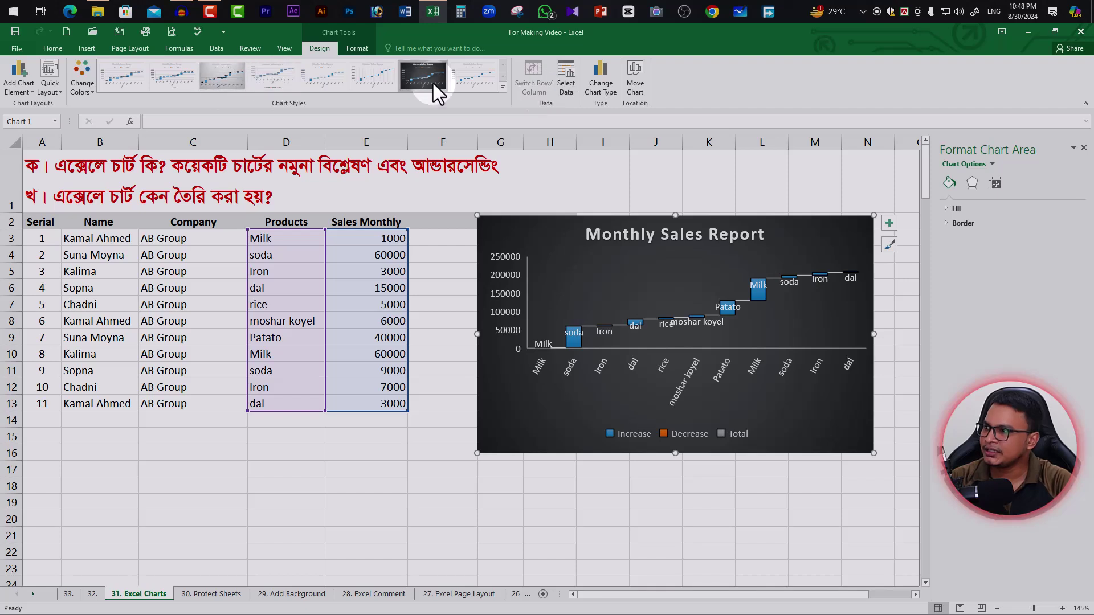
Apply the first light chart style and a blue, grey and dark-blue colour palette
left_click(502, 88)
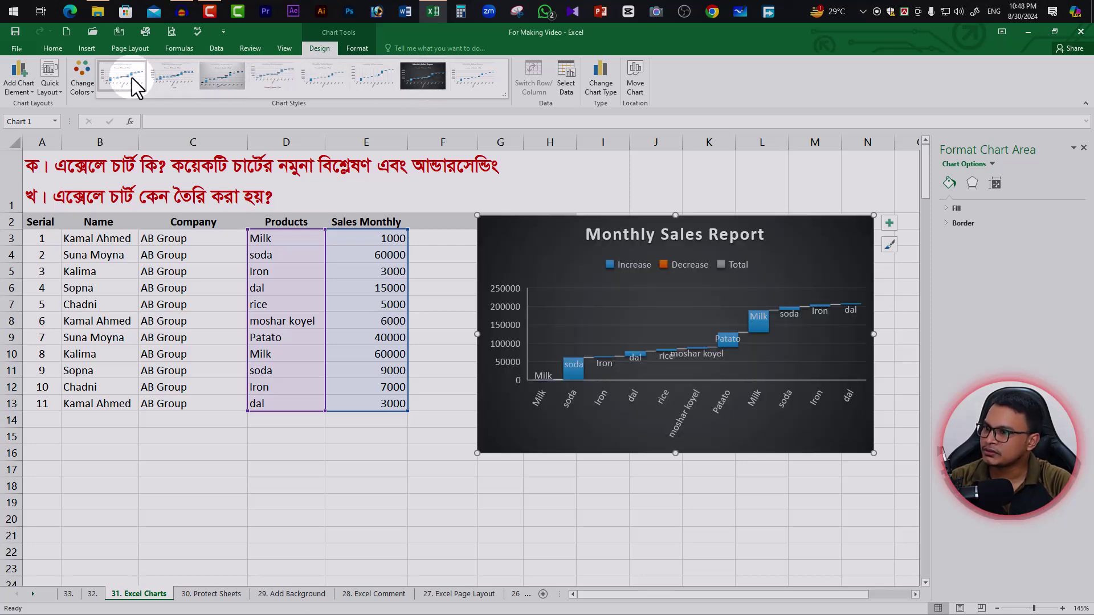
left_click(131, 77)
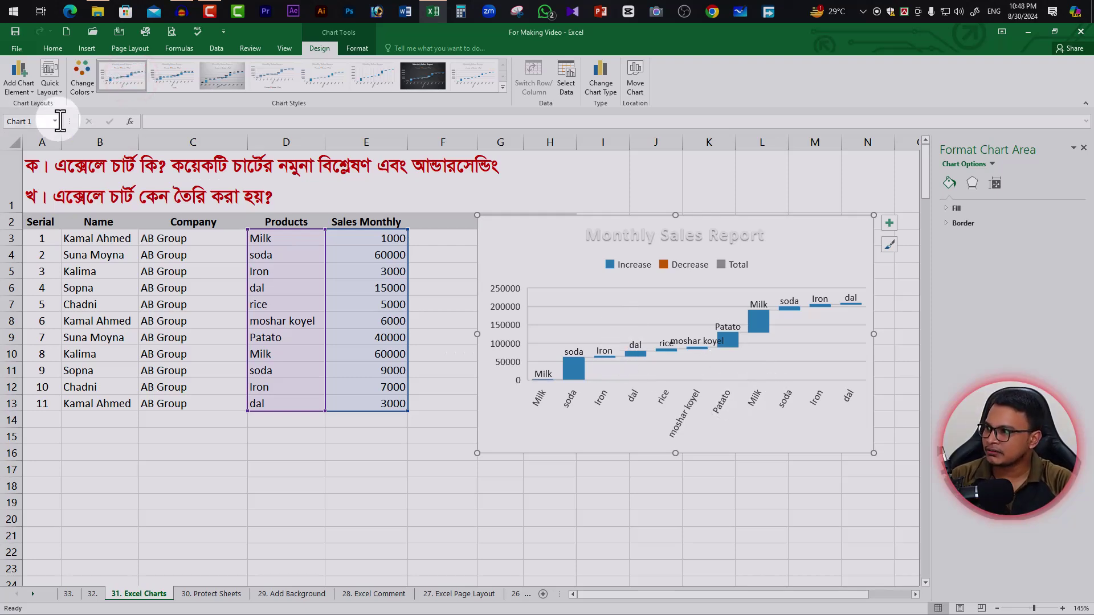
left_click(93, 90)
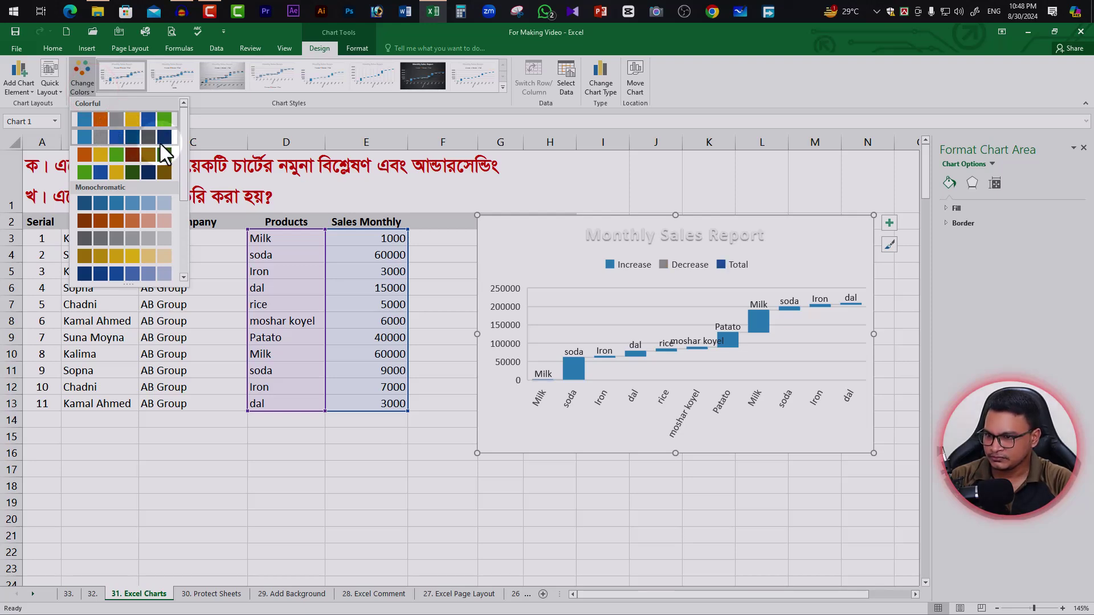
left_click(134, 137)
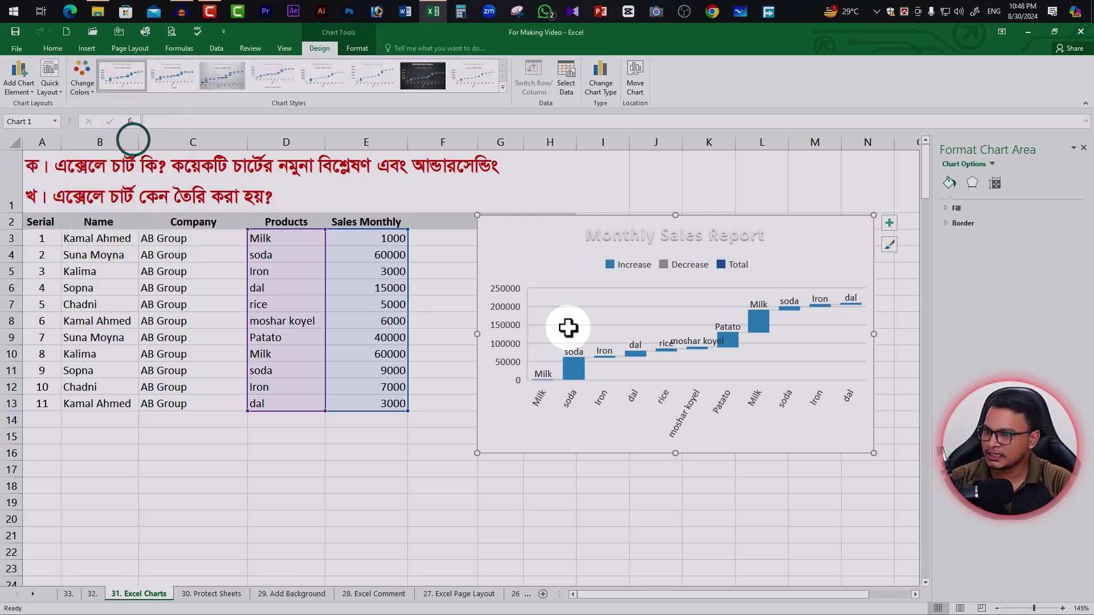
left_click(64, 93)
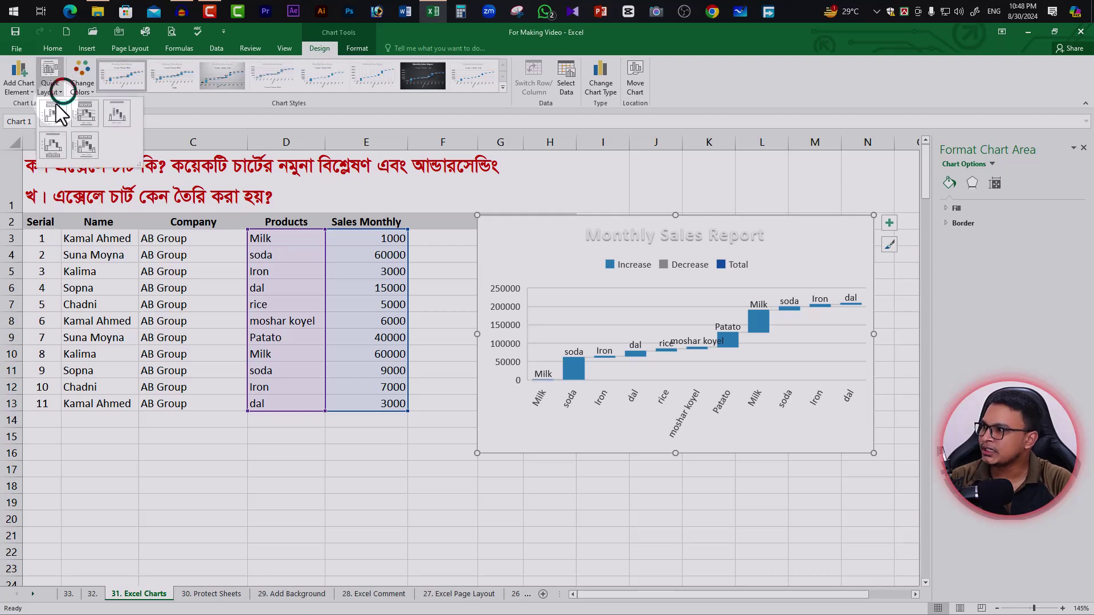
Apply a Quick Layout with axis titles and add value labels to the bars
left_click(89, 122)
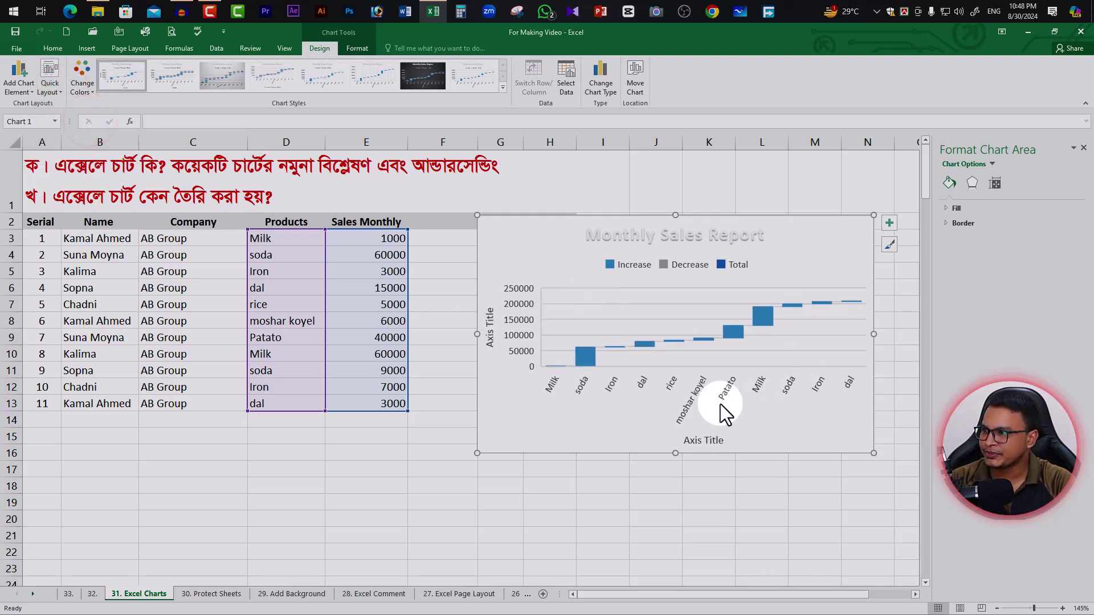
left_click(31, 91)
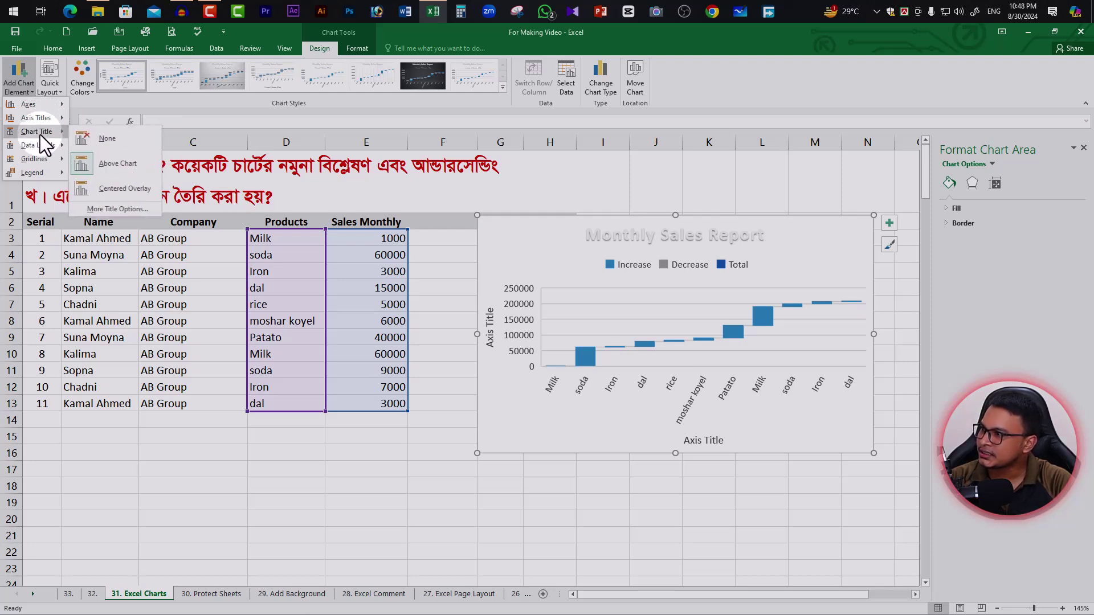
mouse_move(38, 145)
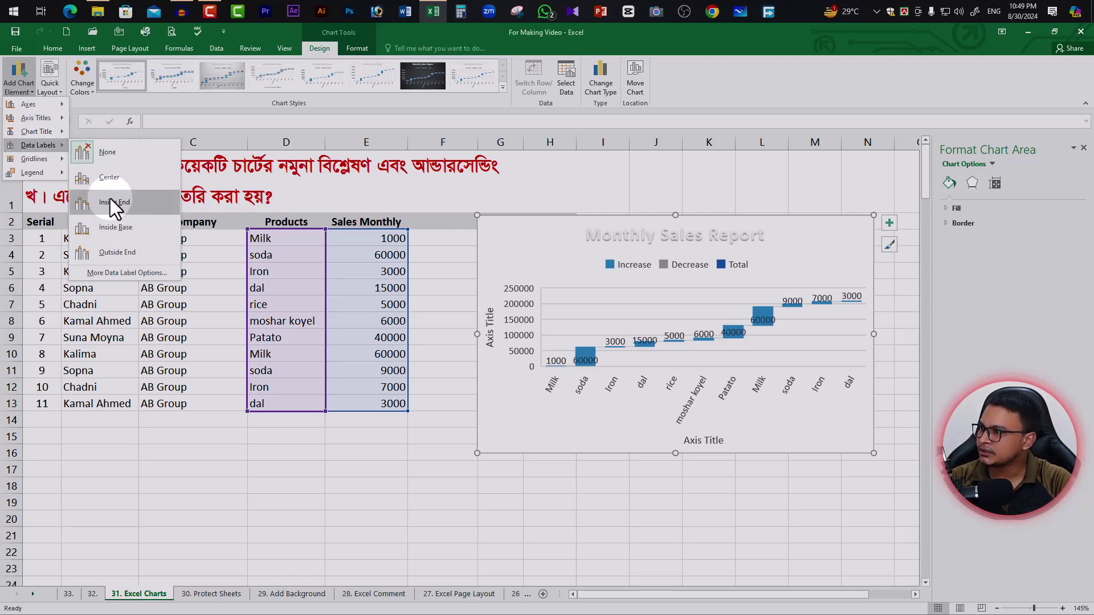
left_click(120, 227)
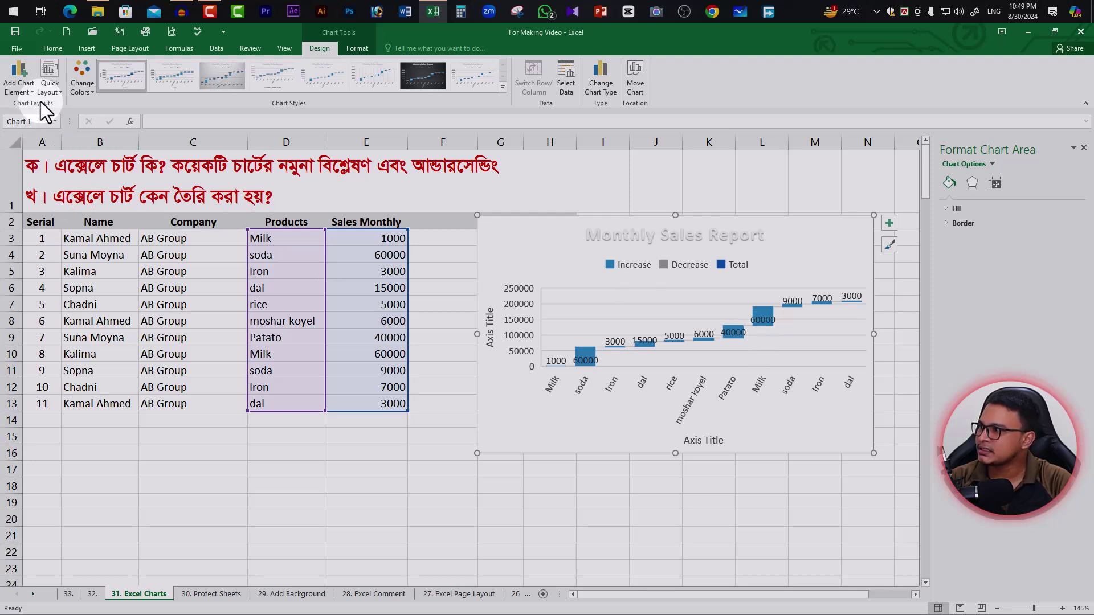
Add primary major vertical gridlines and keep the legend at the top
left_click(22, 86)
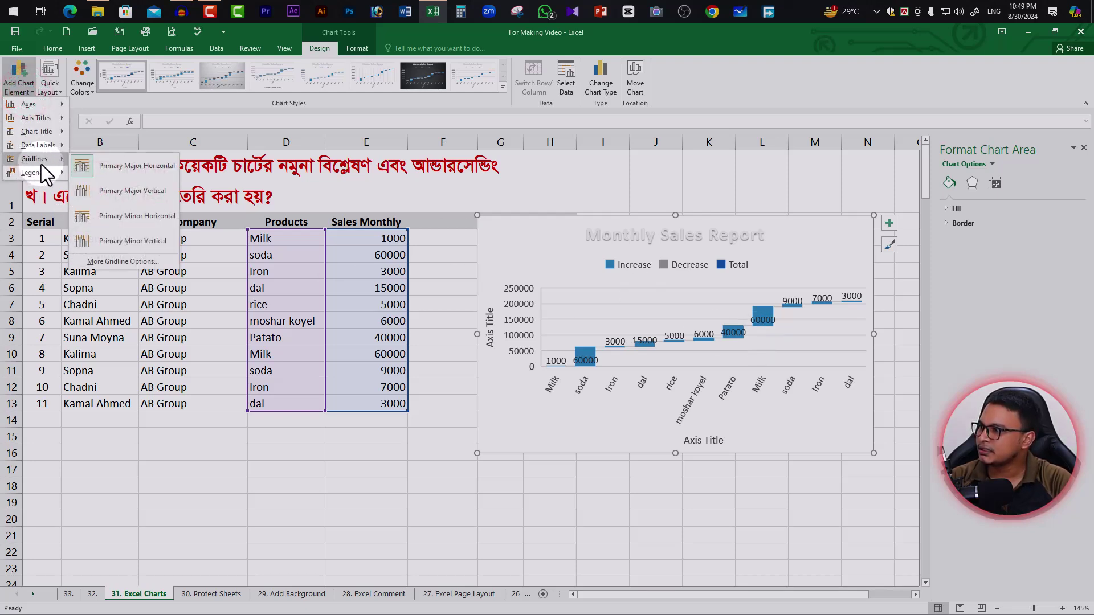
left_click(125, 200)
left_click(28, 92)
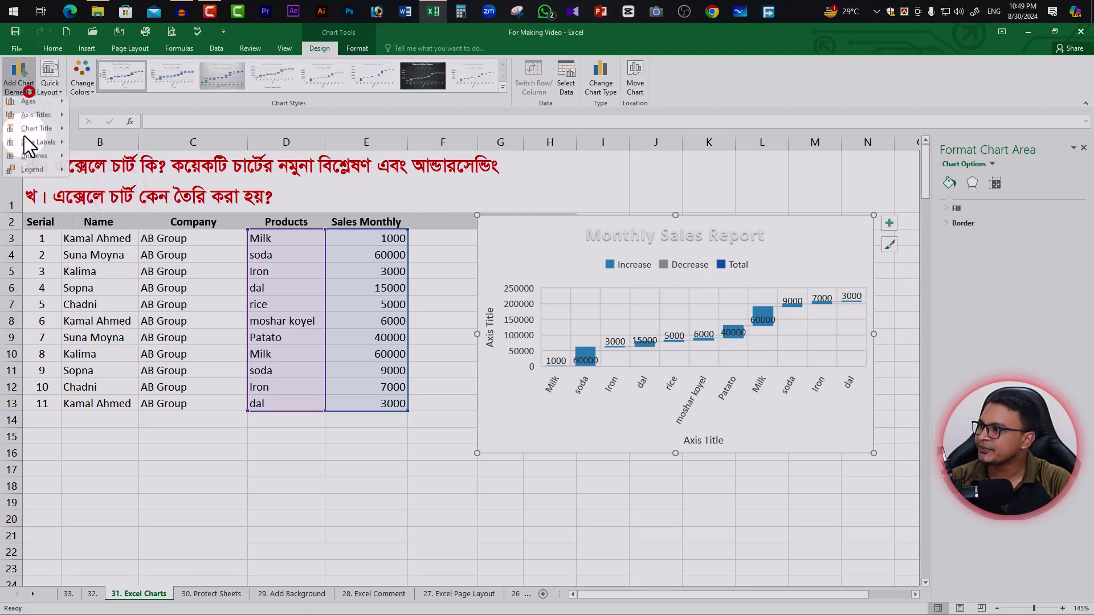
mouse_move(32, 172)
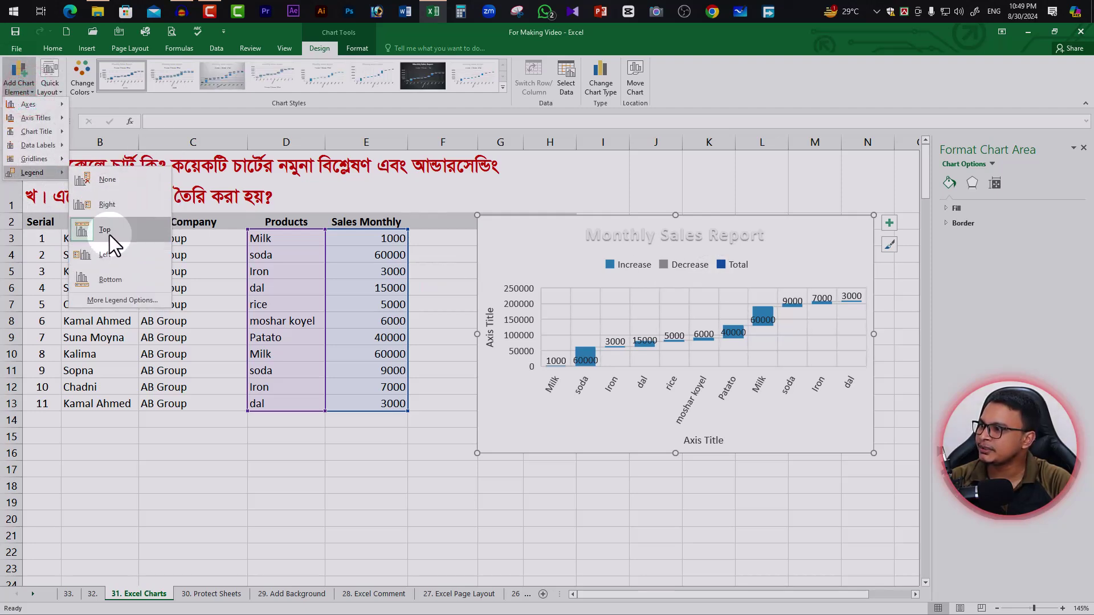
left_click(110, 237)
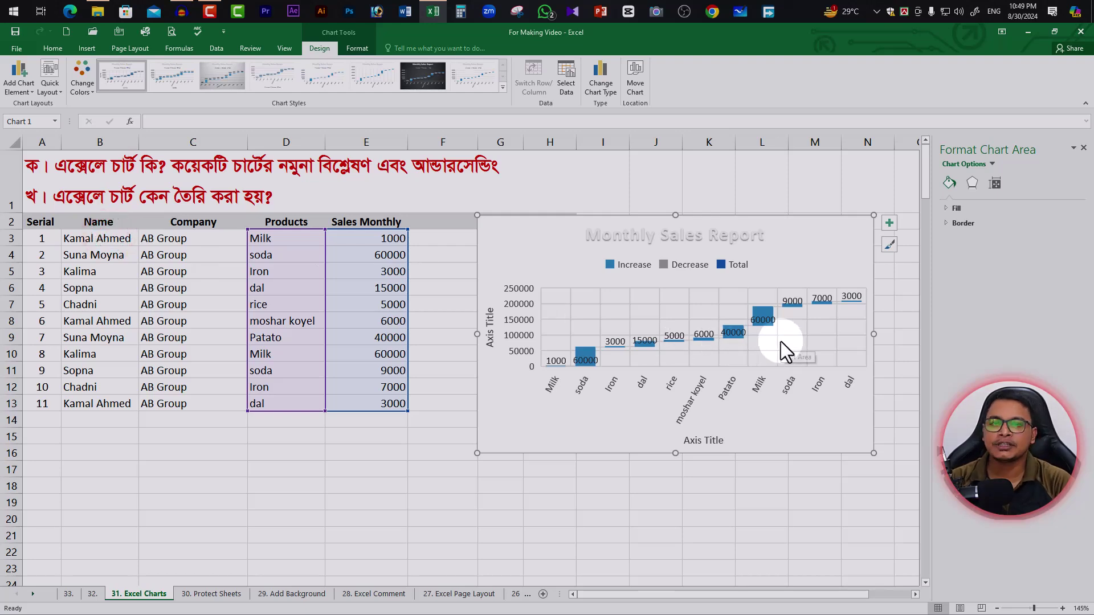
left_click(722, 397)
Select the waterfall chart's horizontal axis title
left_click(717, 442)
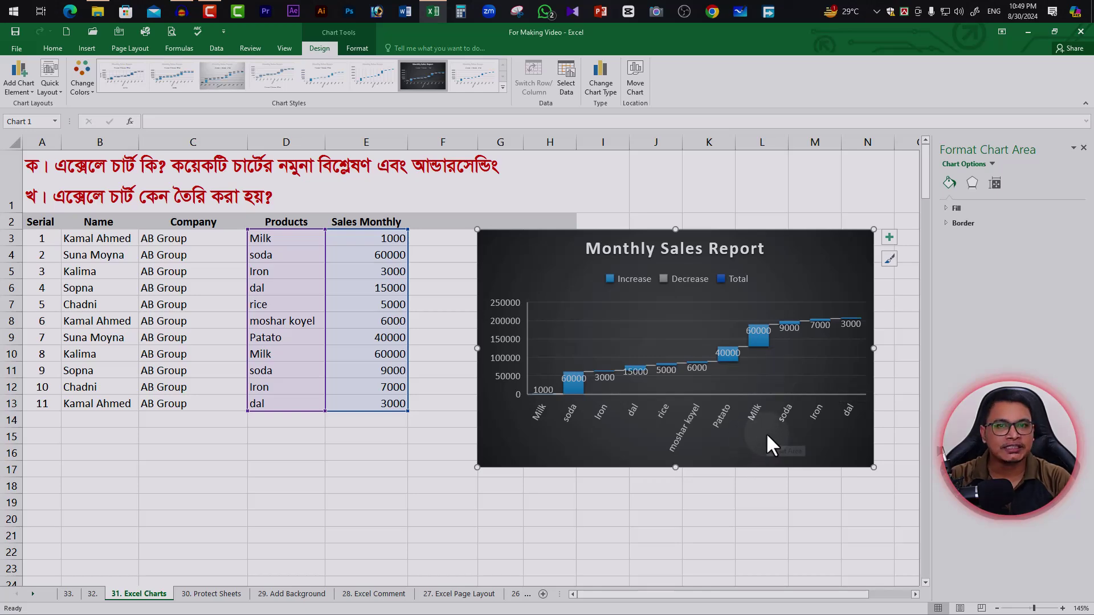
Delete the column chart on sheet 32. and return to the 31. Excel Charts sheet
left_click(92, 594)
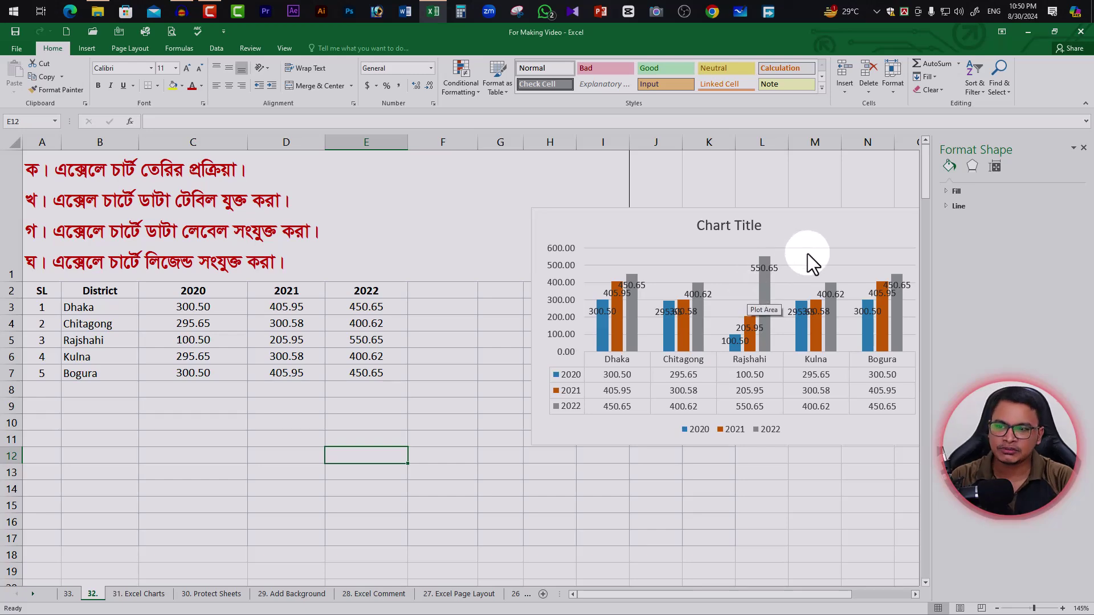
mouse_move(870, 213)
left_mouse_down()
mouse_move(792, 213)
mouse_move(823, 215)
left_mouse_up()
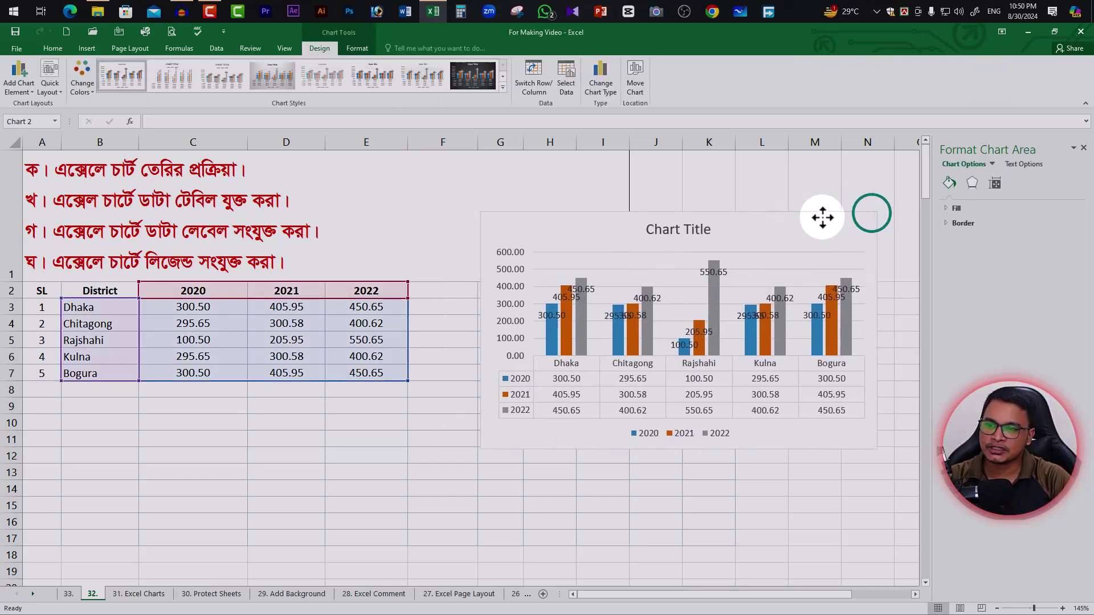
key("Delete")
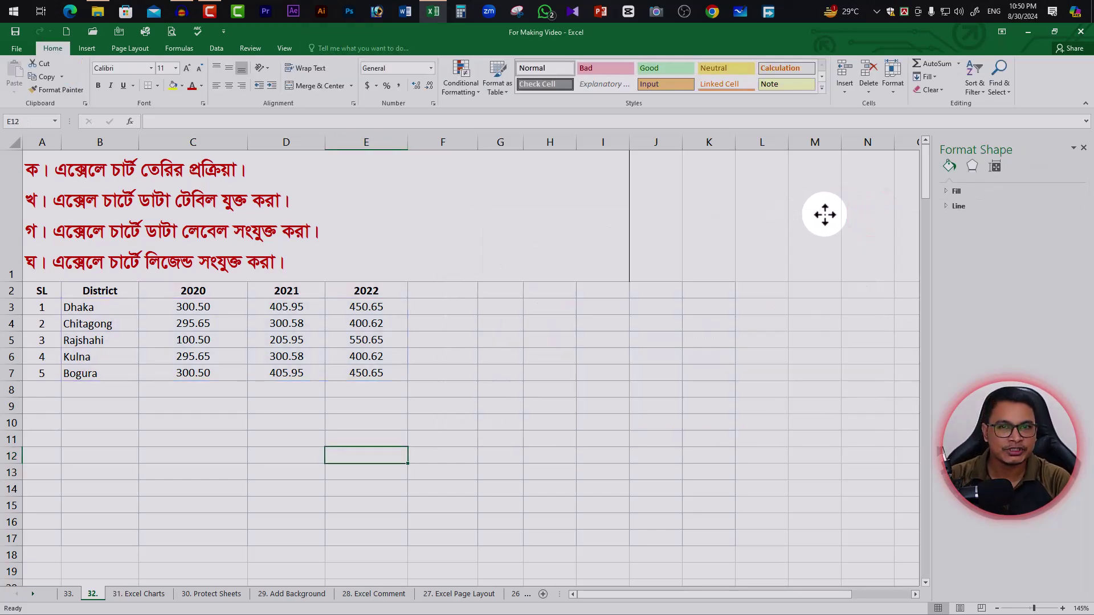
left_click(139, 595)
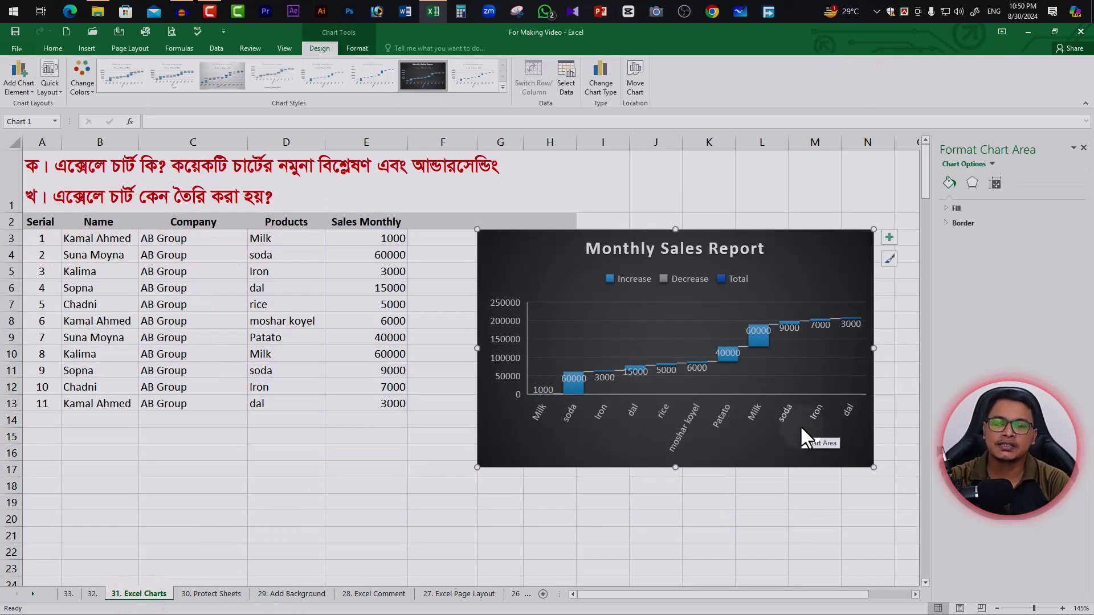